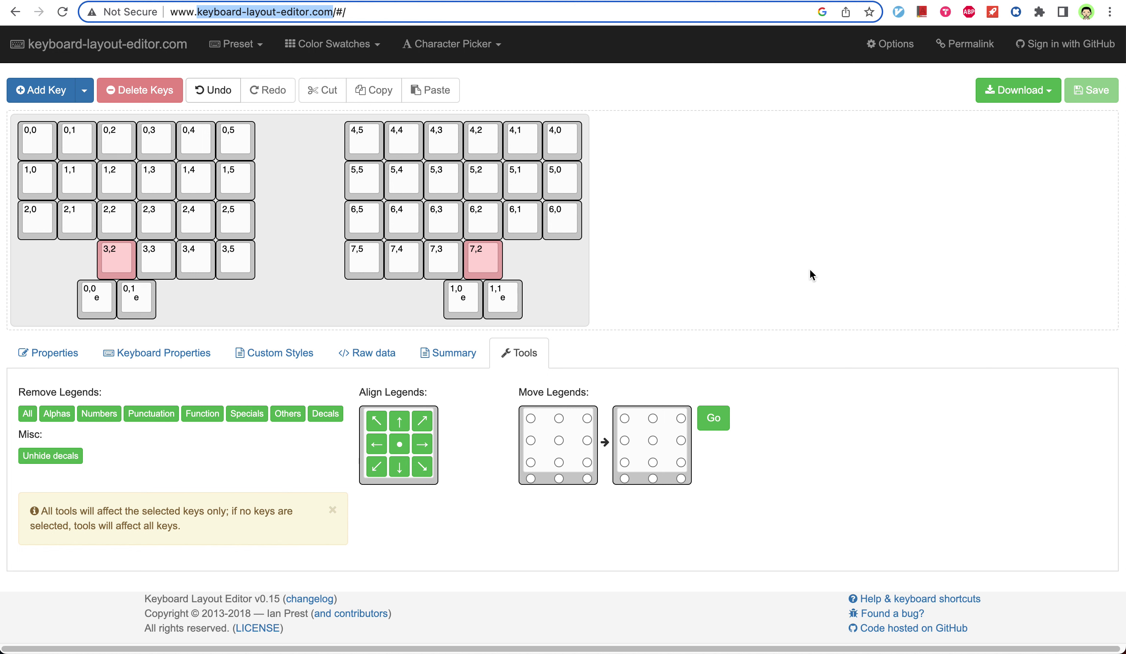
# Preview the ANSI 104, Atreus, Keycool 84 and ErgoDox presets, discarding the unsaved layout.
pyautogui.click(810, 270)
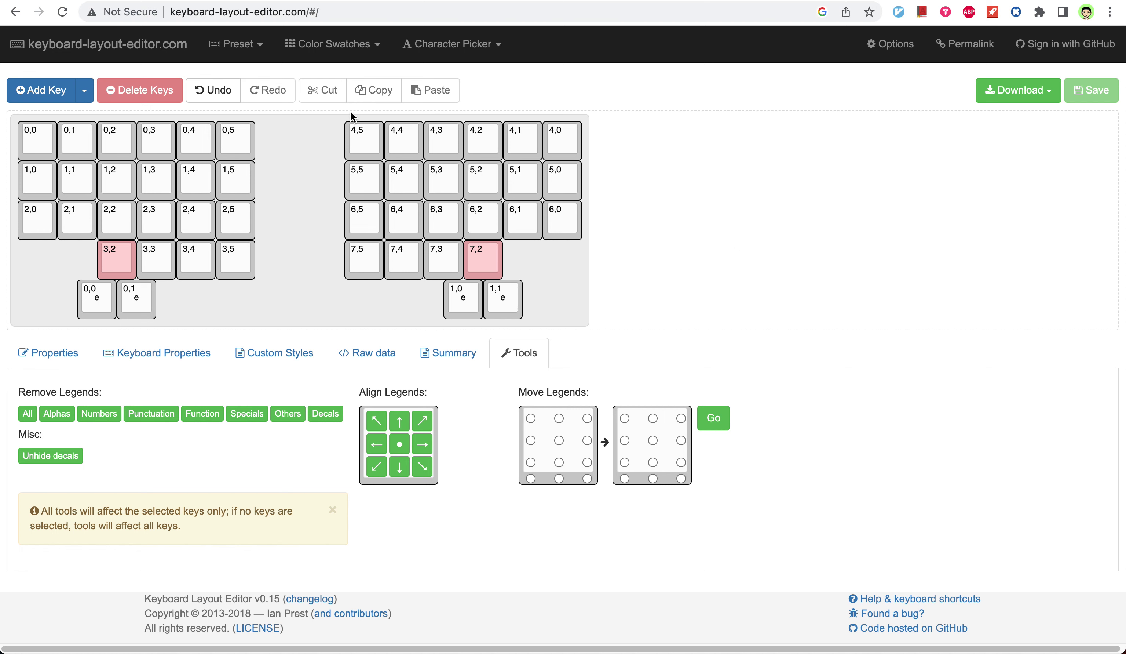
pyautogui.click(230, 53)
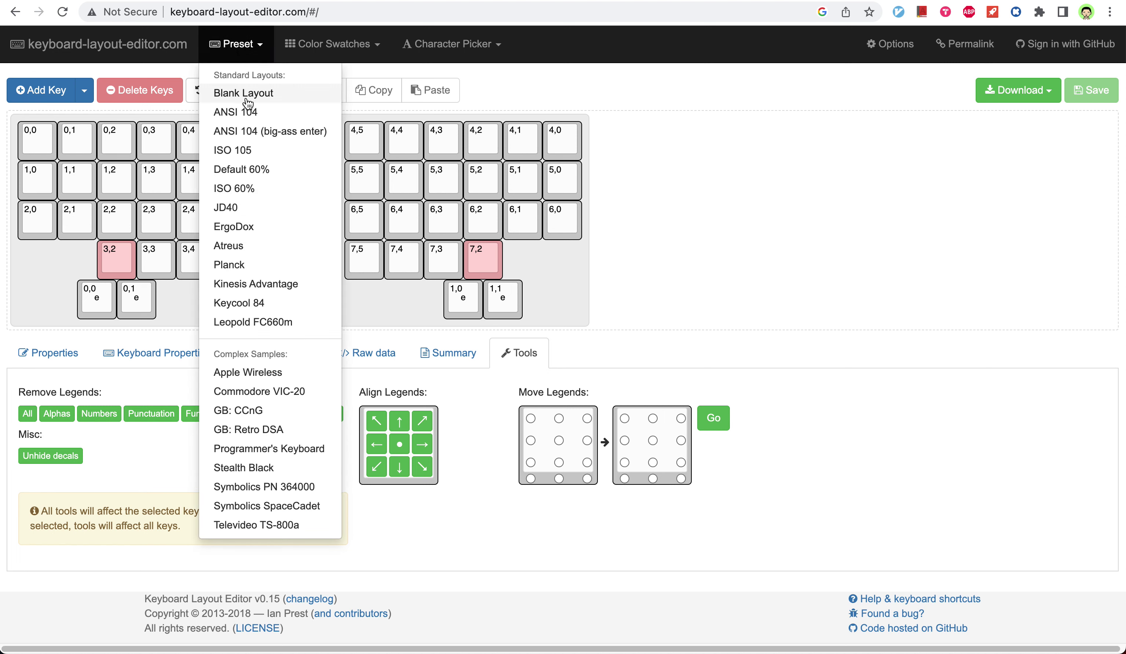
pyautogui.click(245, 131)
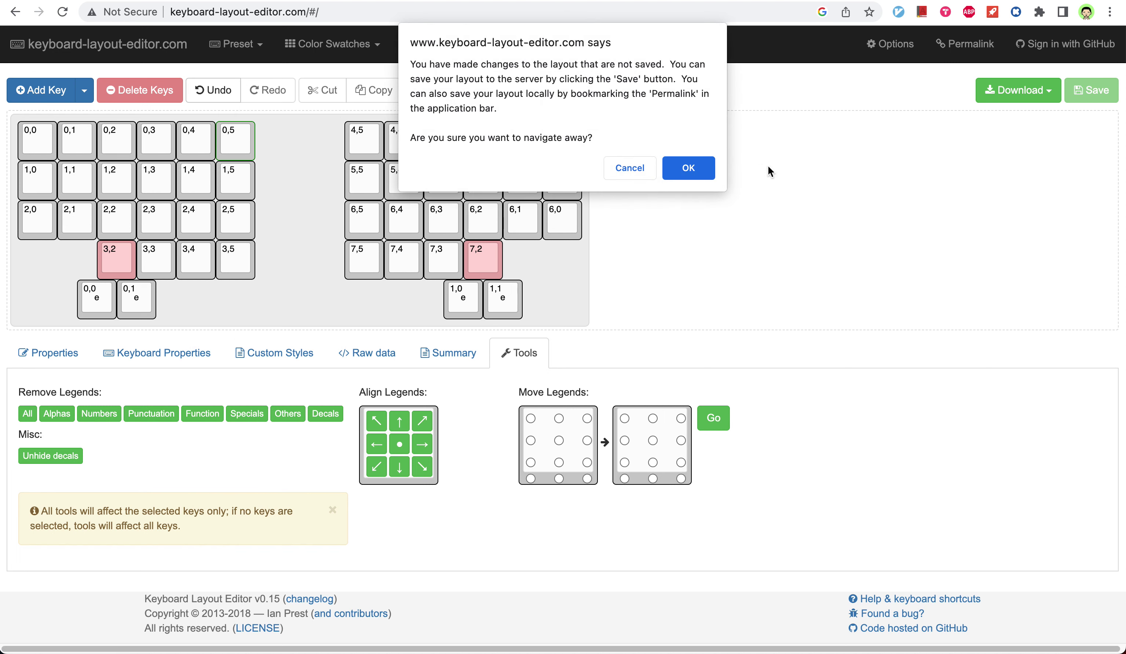
pyautogui.click(708, 168)
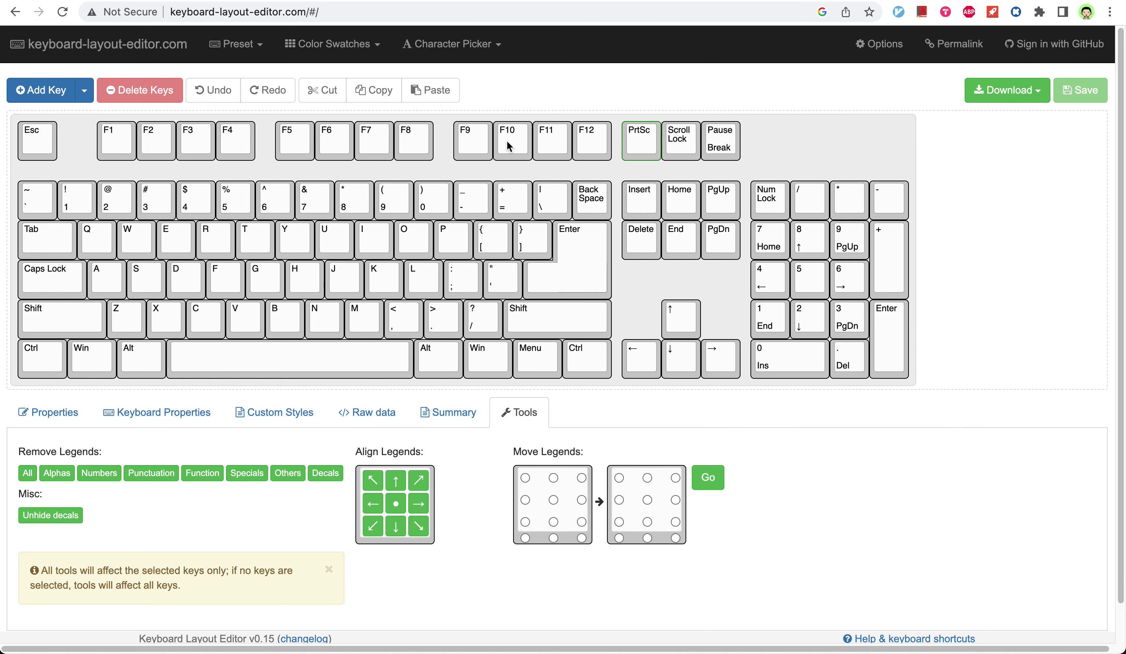
pyautogui.click(242, 48)
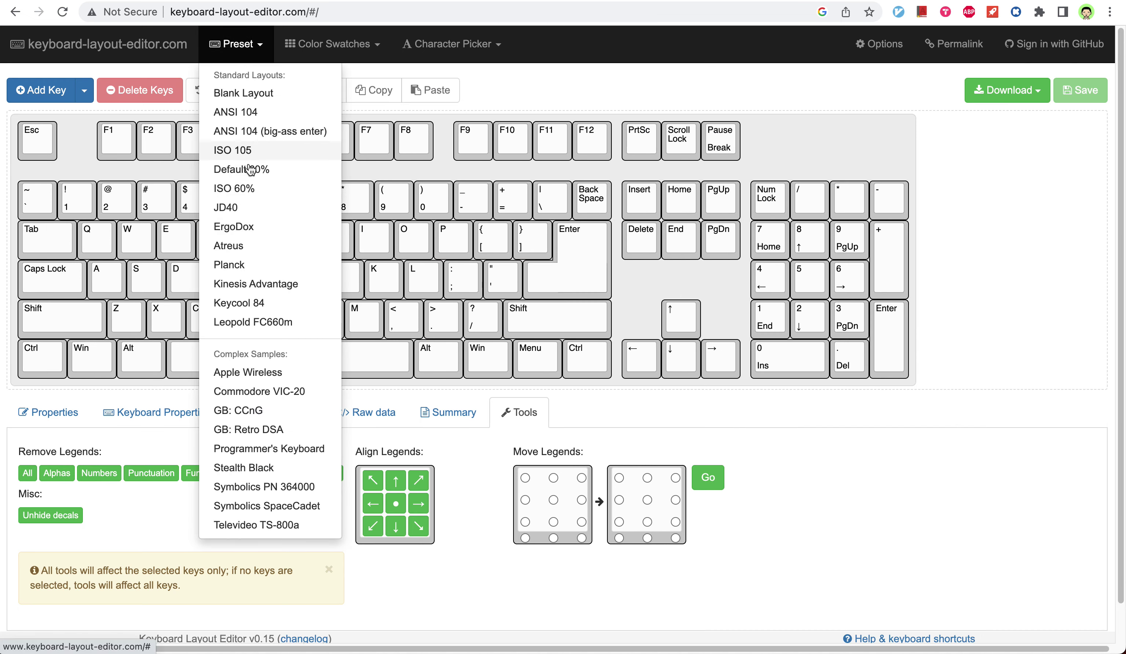
pyautogui.click(246, 245)
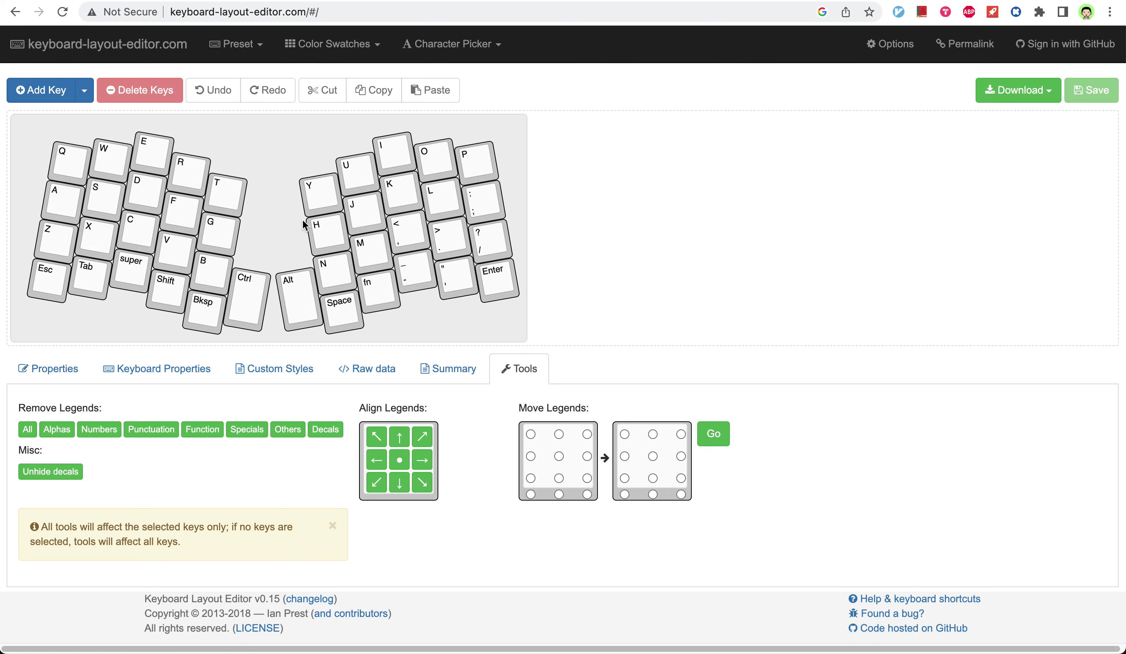
pyautogui.click(237, 45)
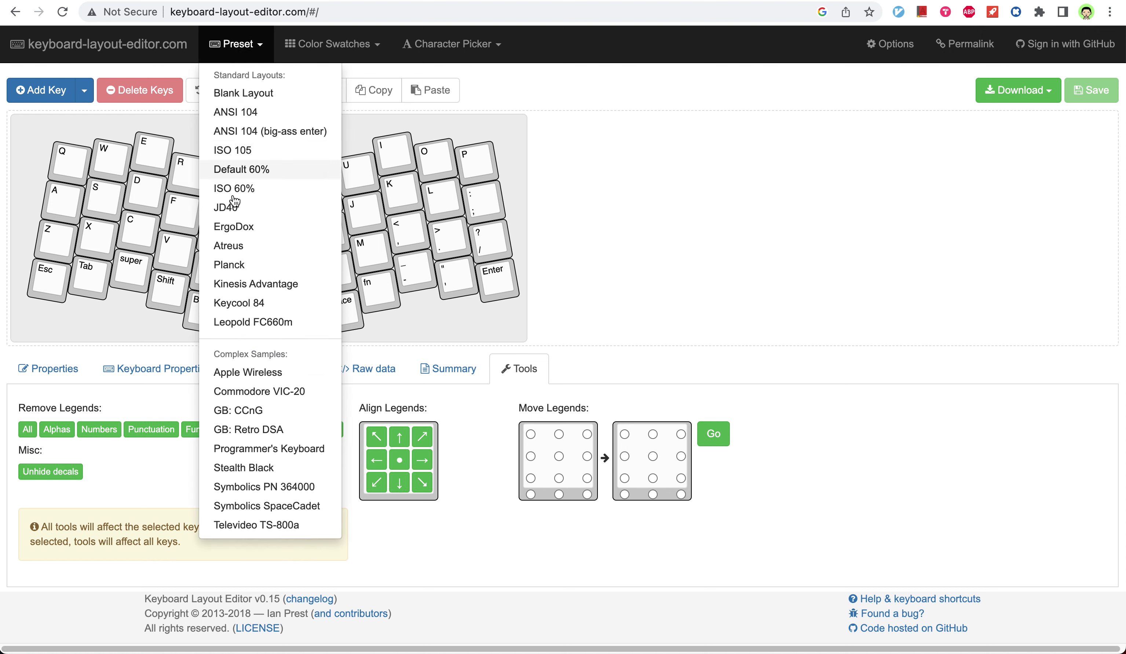
pyautogui.click(252, 302)
pyautogui.click(236, 45)
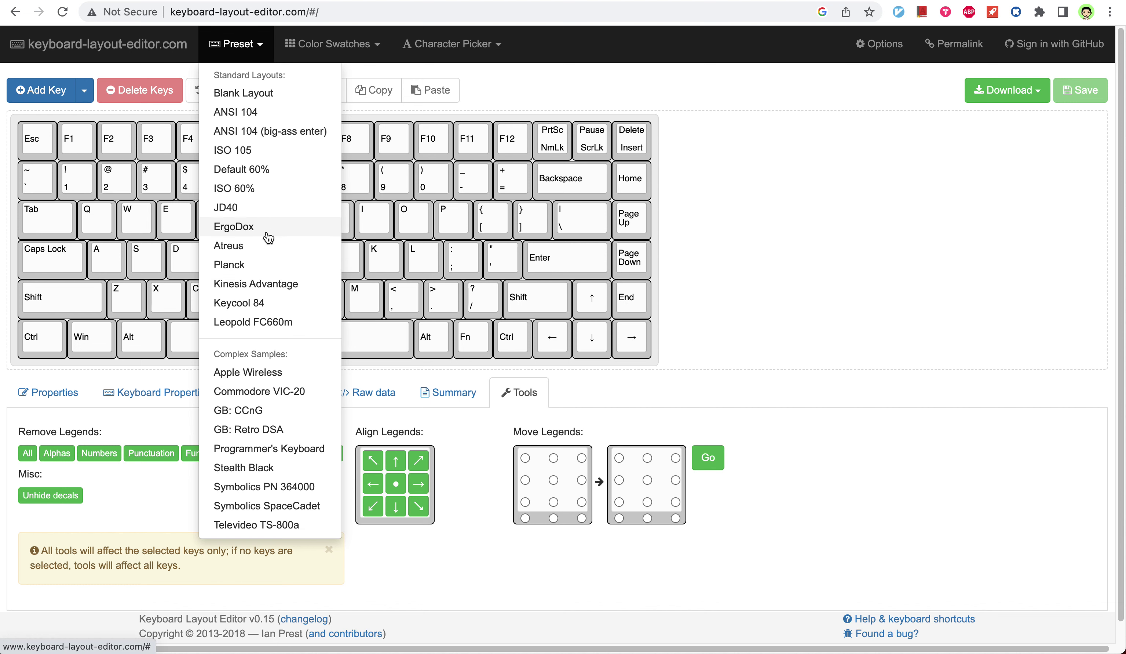
pyautogui.click(271, 233)
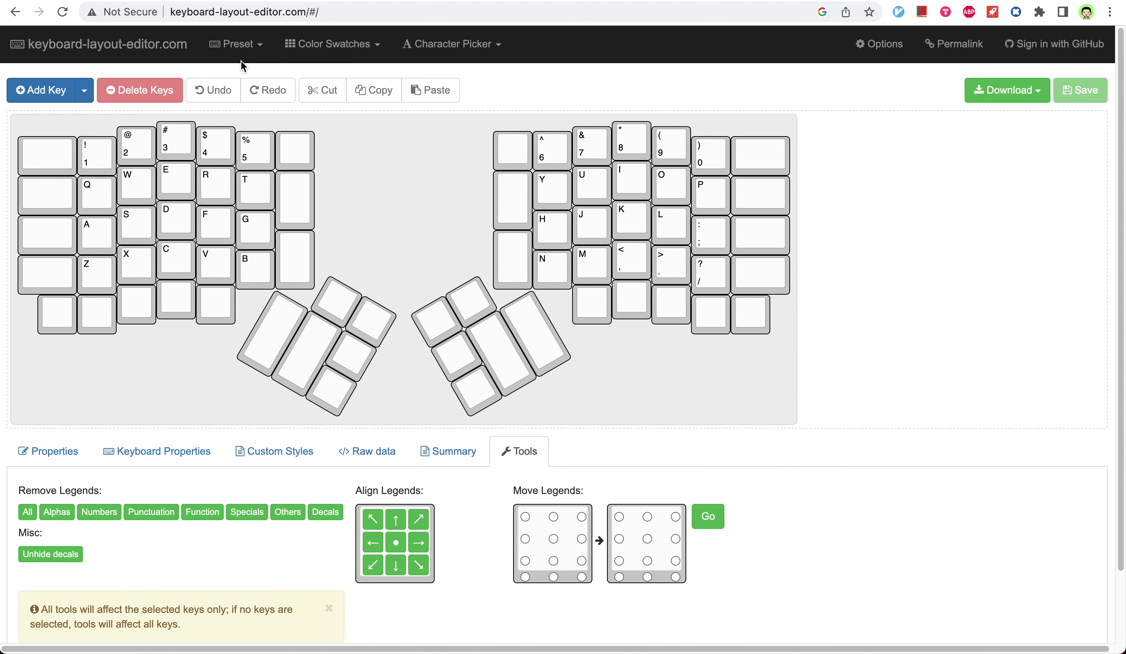
# Load the Blank Layout preset and add blank keys to form a single row.
pyautogui.click(238, 45)
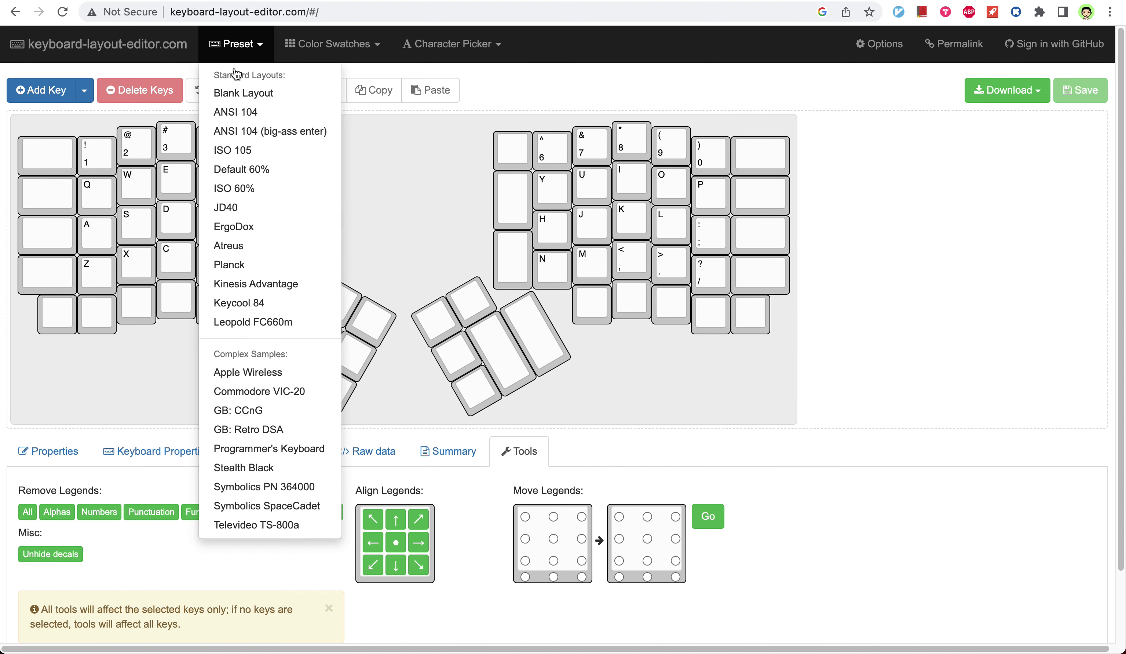
pyautogui.click(238, 93)
pyautogui.click(43, 99)
pyautogui.click(46, 98)
pyautogui.click(47, 98)
pyautogui.click(48, 98)
pyautogui.click(48, 98)
pyautogui.click(48, 98)
pyautogui.click(48, 98)
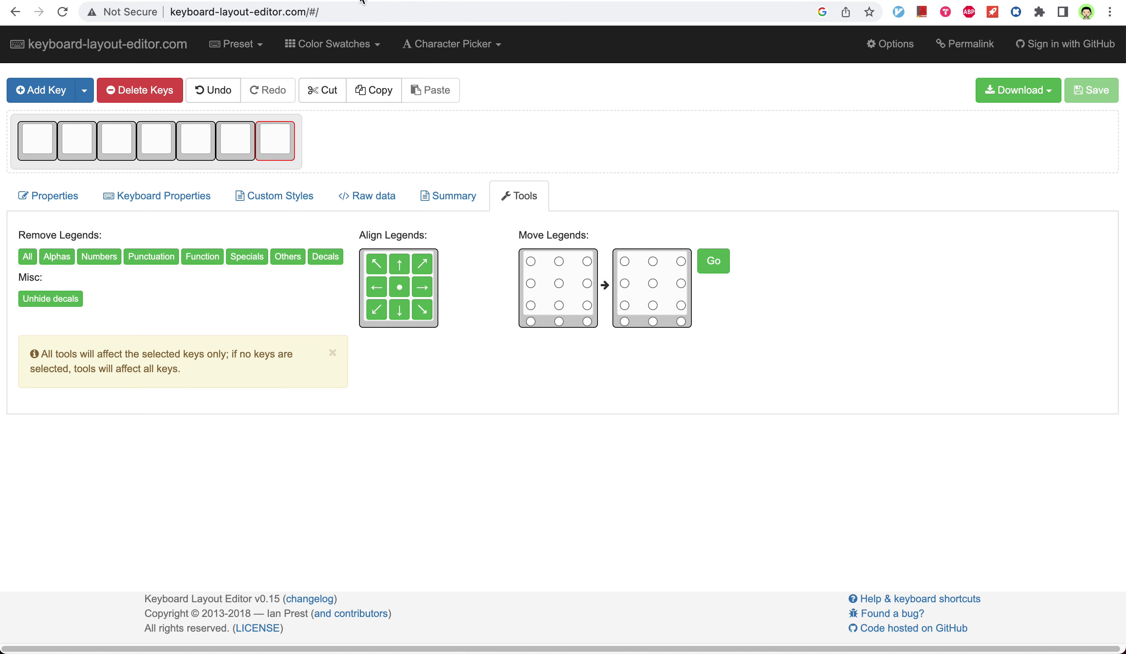
# Switch to the fingerpunch.xyz luakeeb product page showing the split keyboard photo.
pyautogui.hotkey('ctrl', 'Tab')
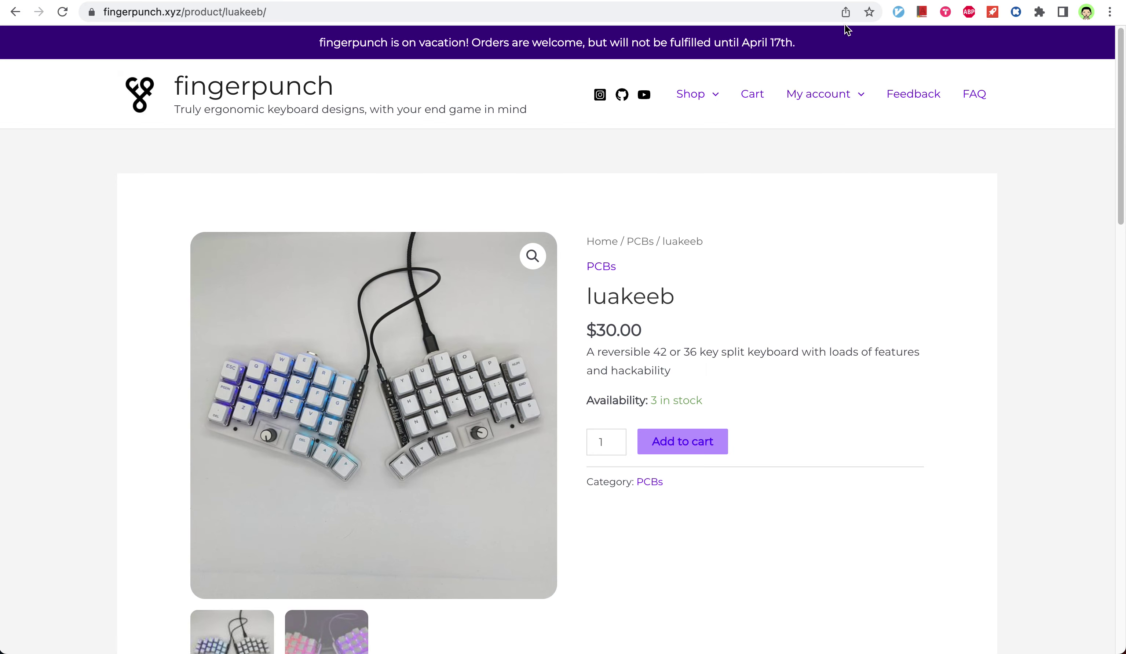
# Open Raw data, start Upload JSON, and copy the luakeeb-kle.json path with rr in Terminal.
pyautogui.click(875, 1)
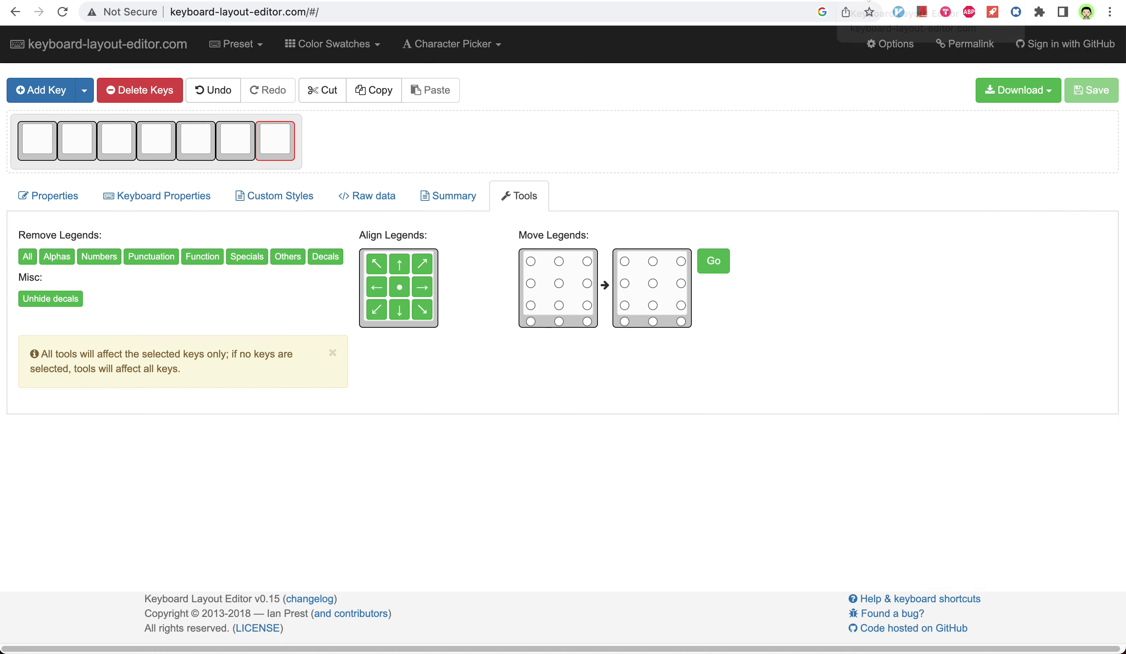
pyautogui.click(361, 209)
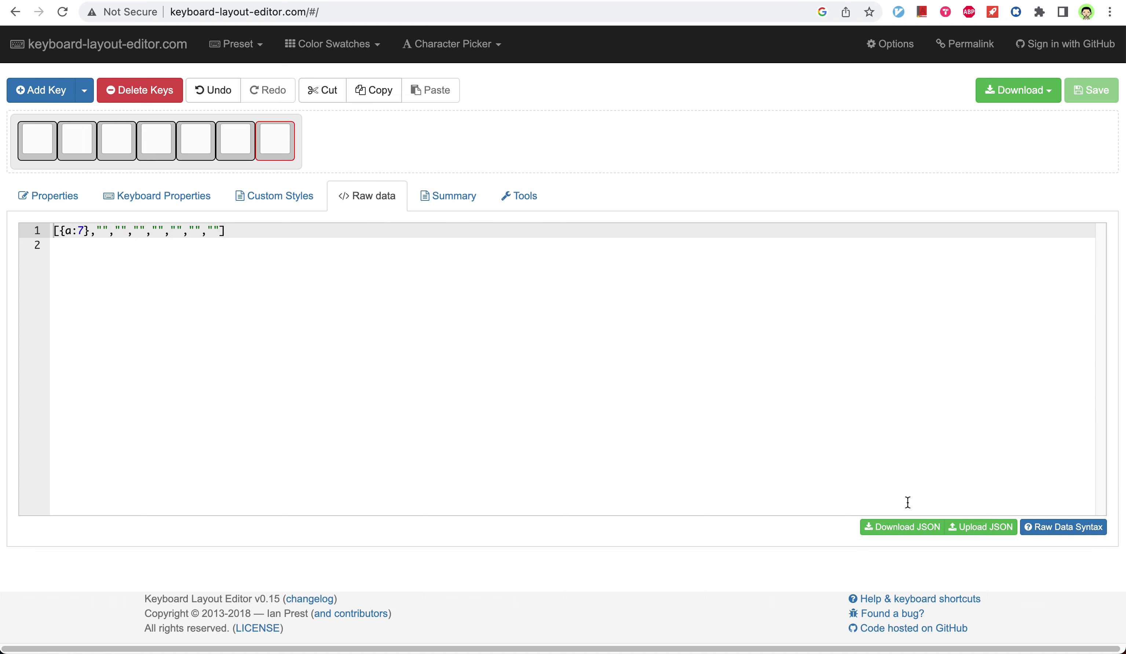
pyautogui.click(970, 529)
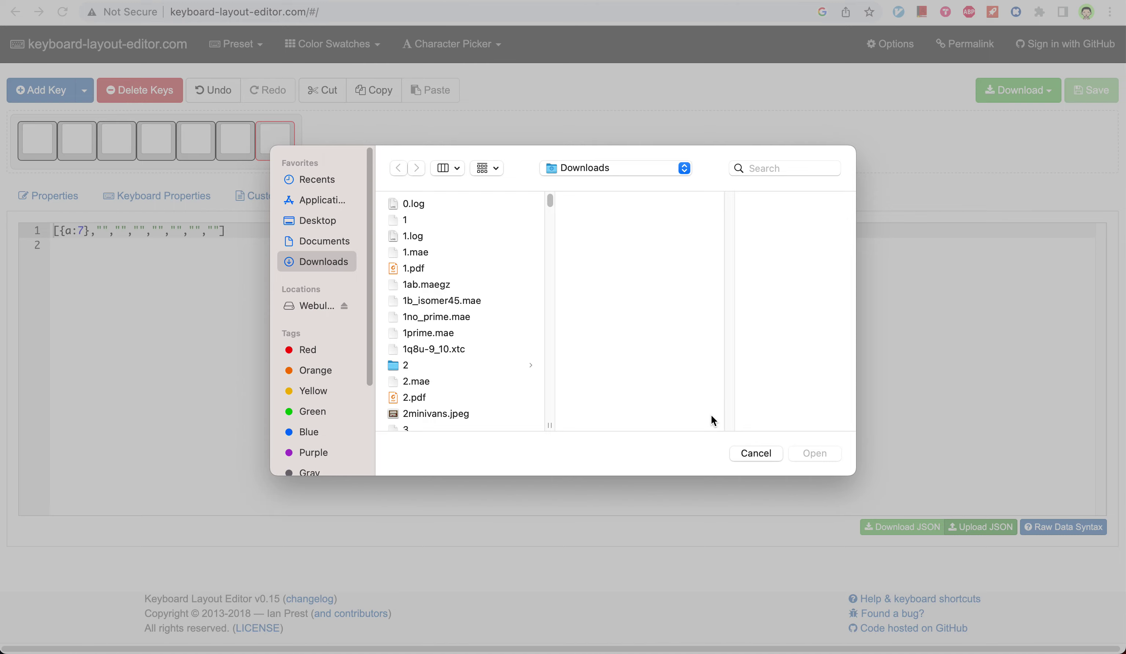
pyautogui.press('super+Tab')
pyautogui.press('super+Tab')
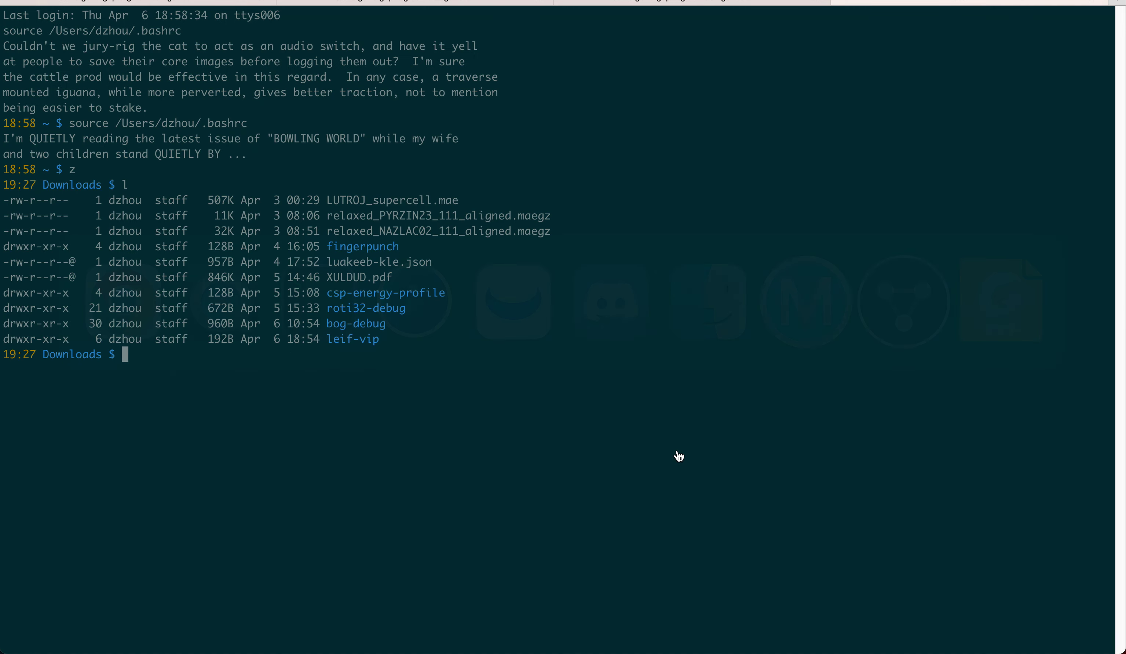
pyautogui.write('rr lua')
pyautogui.press('Tab')
pyautogui.press('Return')
# Paste the path into Go to Folder and open luakeeb-kle.json in the editor.
pyautogui.press('super+Tab')
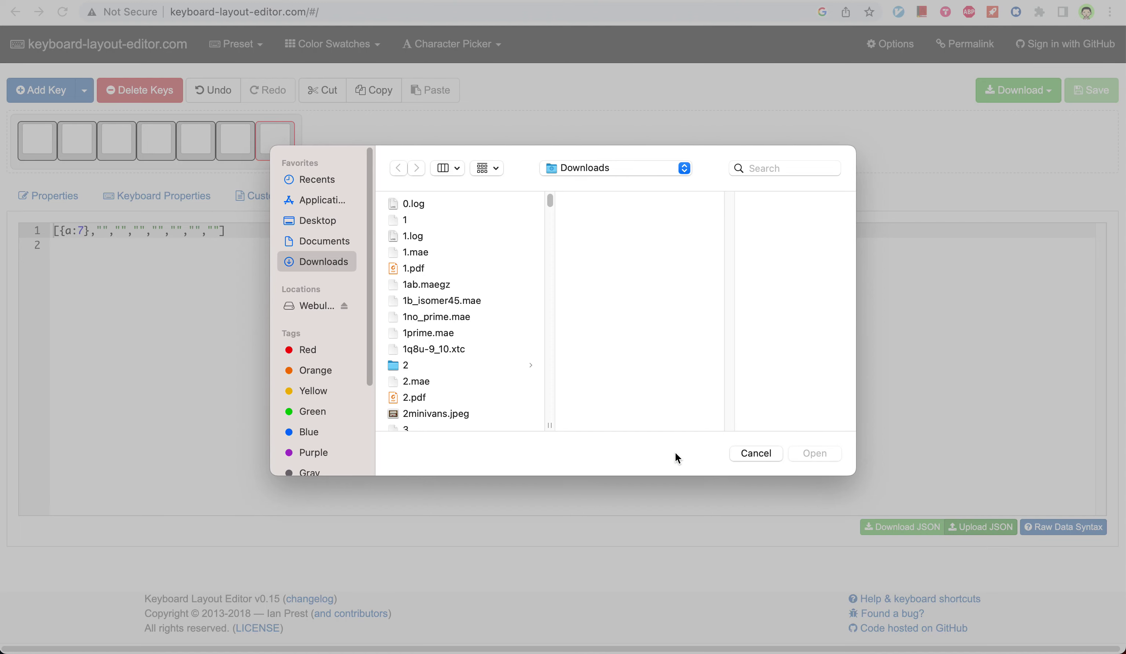
pyautogui.press('super+shift+g')
pyautogui.write('/Users/dthau/Downloads/luakeeb-kle.json')
pyautogui.press('Return')
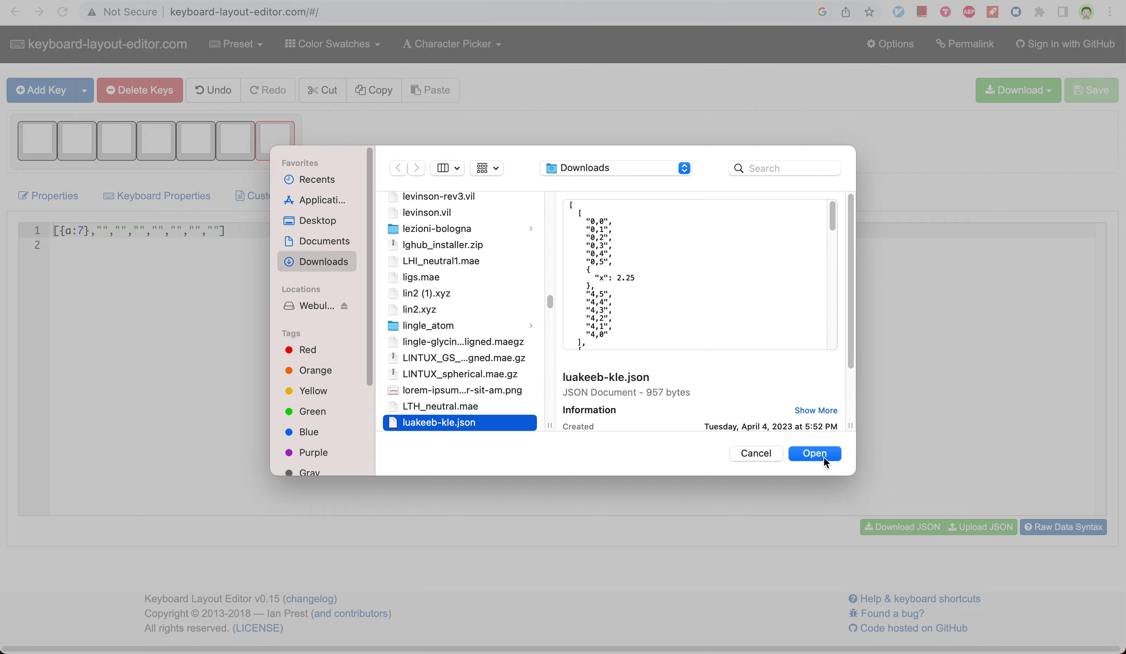
pyautogui.click(824, 458)
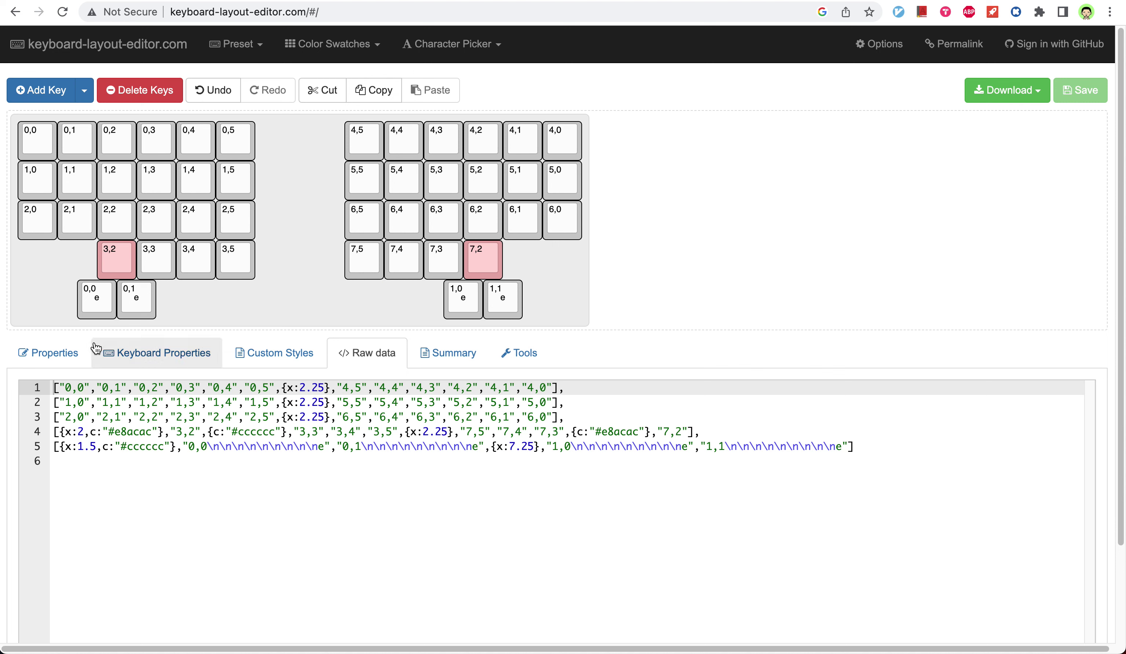
# Switch from Raw data to the Properties tab below the luakeeb keyboard.
pyautogui.click(74, 353)
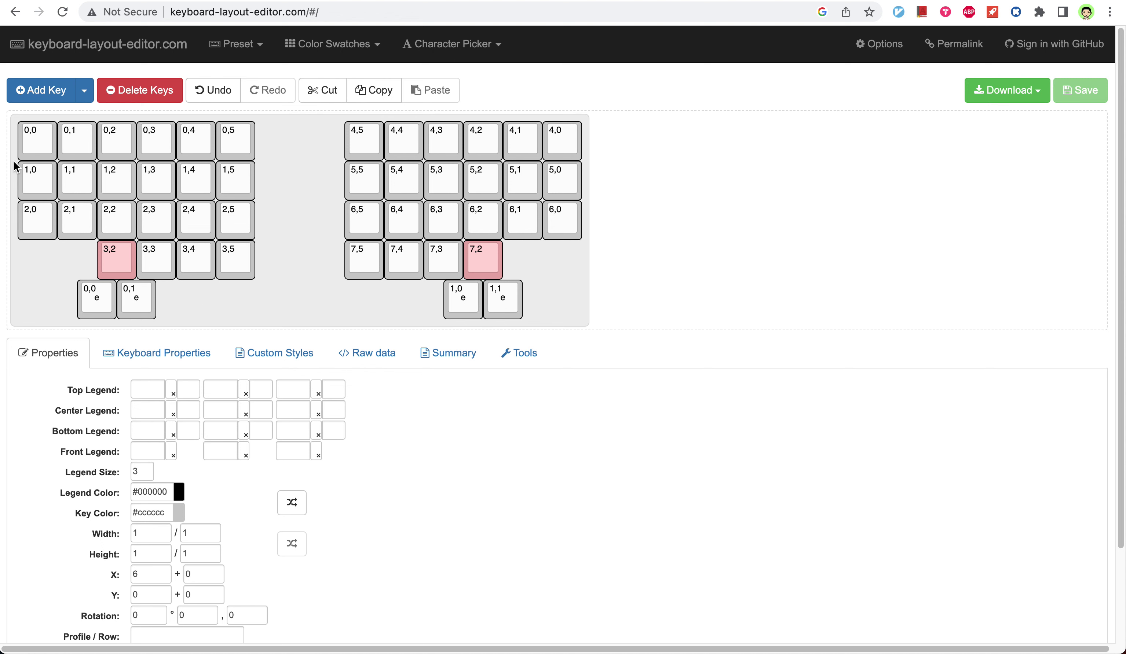
pyautogui.click(30, 144)
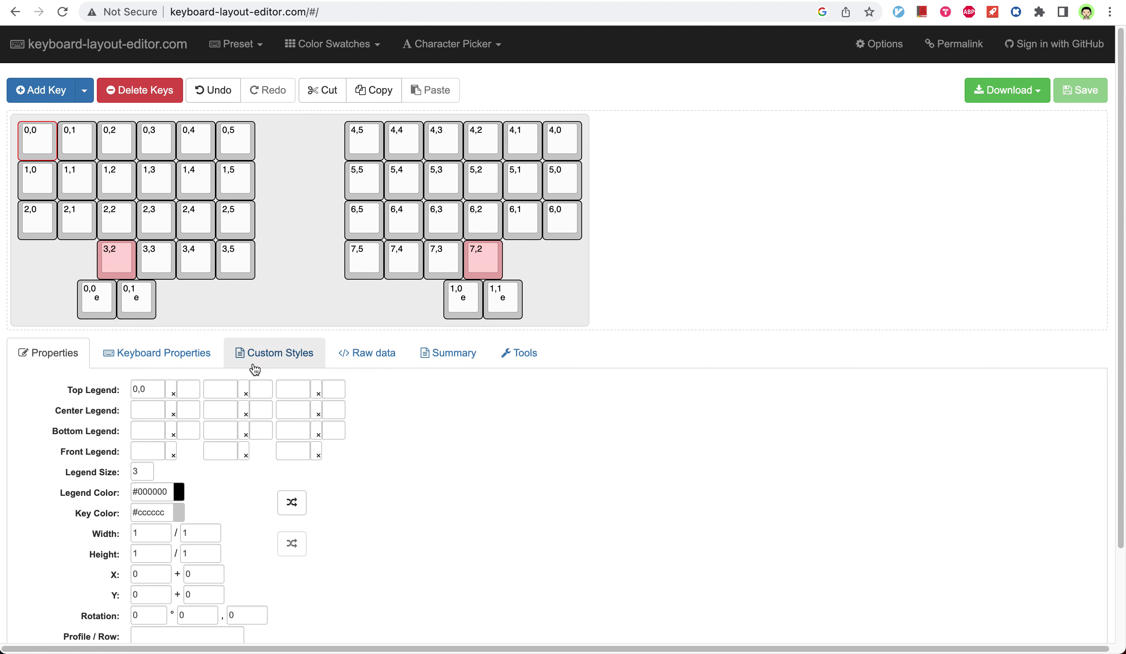
pyautogui.click(150, 391)
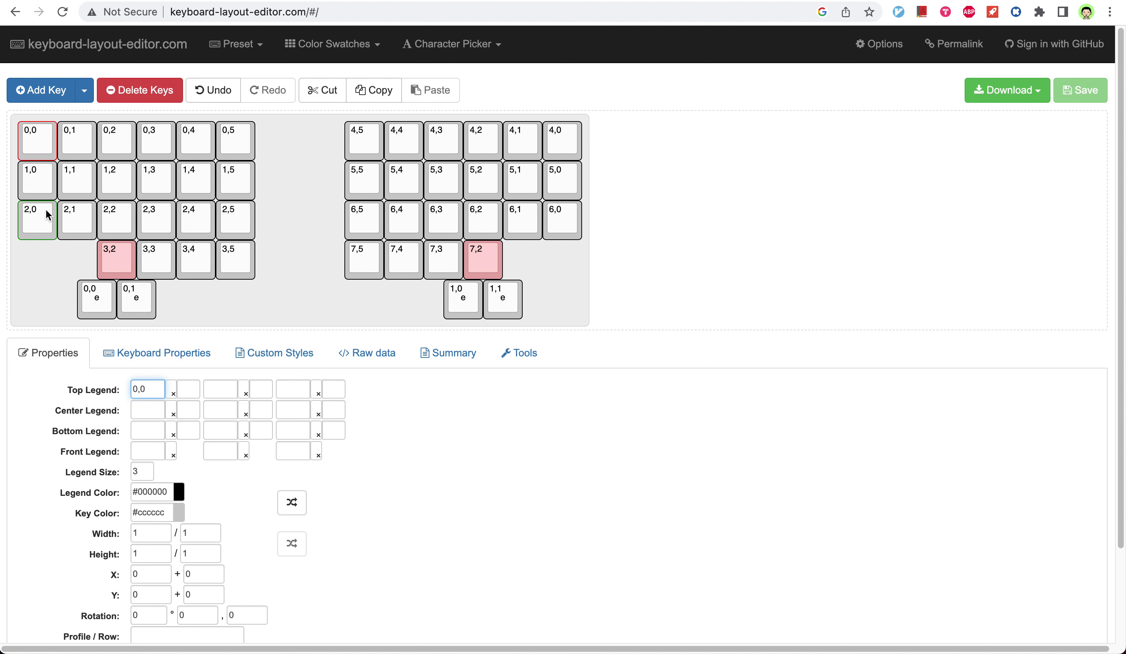
pyautogui.click(39, 145)
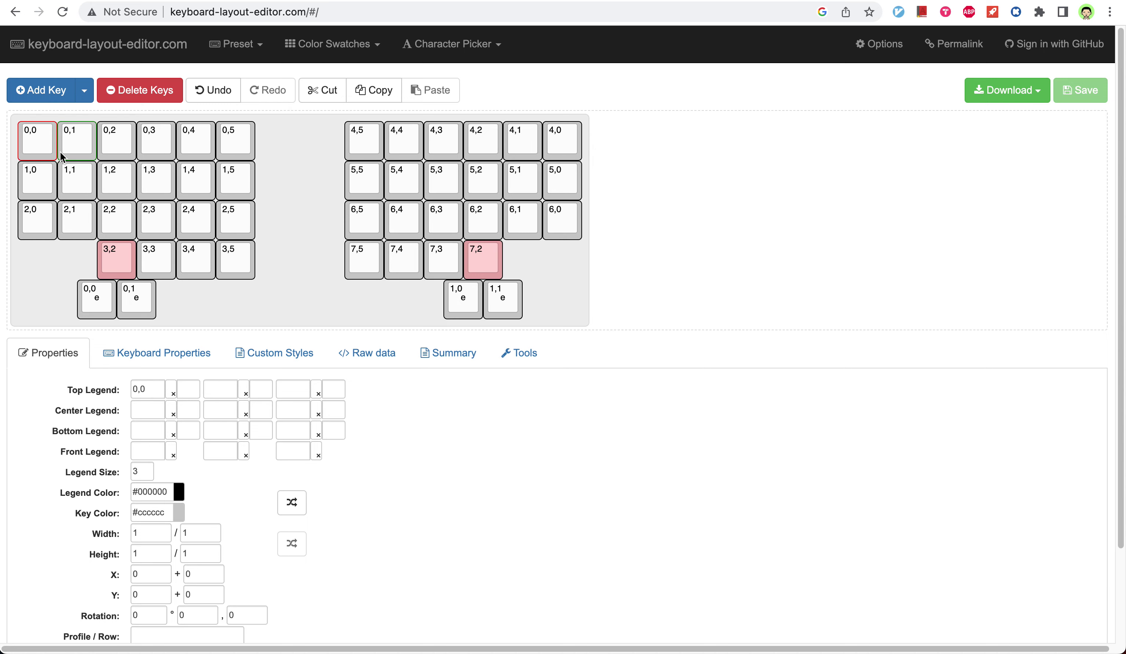
# Jump with z to the rebound rev4 vial keymap folder, then list and print the rev4 folder.
pyautogui.press('super+Tab')
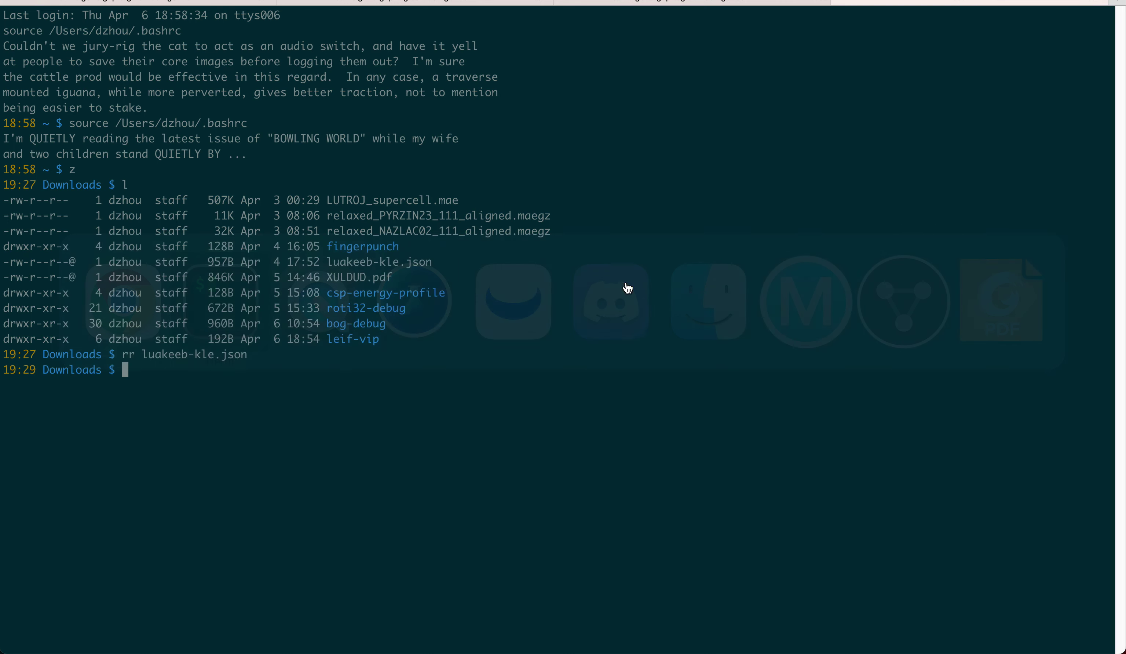
pyautogui.write('z')
pyautogui.press('Return')
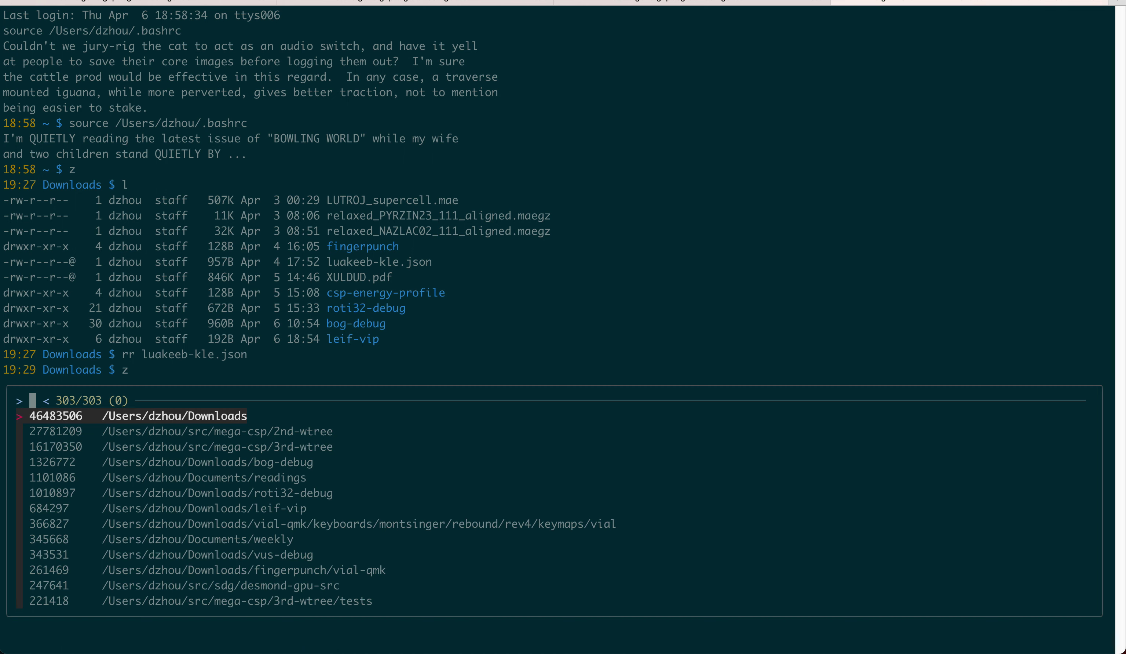
pyautogui.press('Down')
pyautogui.press('Down')
pyautogui.press('Down')
pyautogui.press('Down')
pyautogui.press('Down')
pyautogui.press('Down')
pyautogui.press('Down')
pyautogui.press('Return')
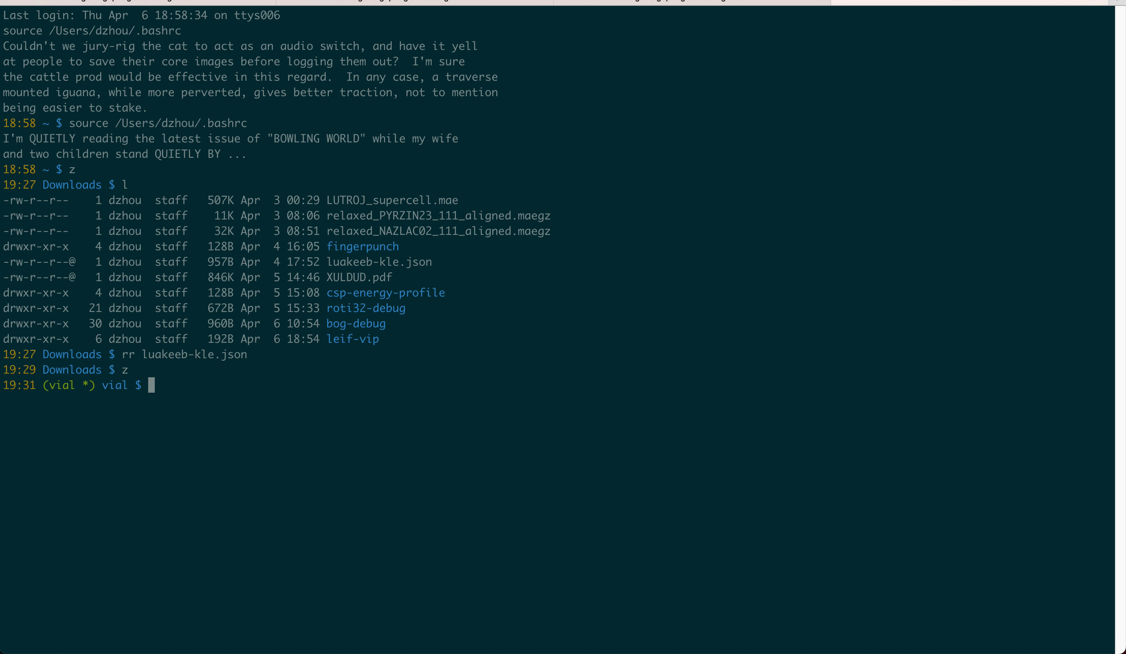
pyautogui.write('ll')
pyautogui.press('Return')
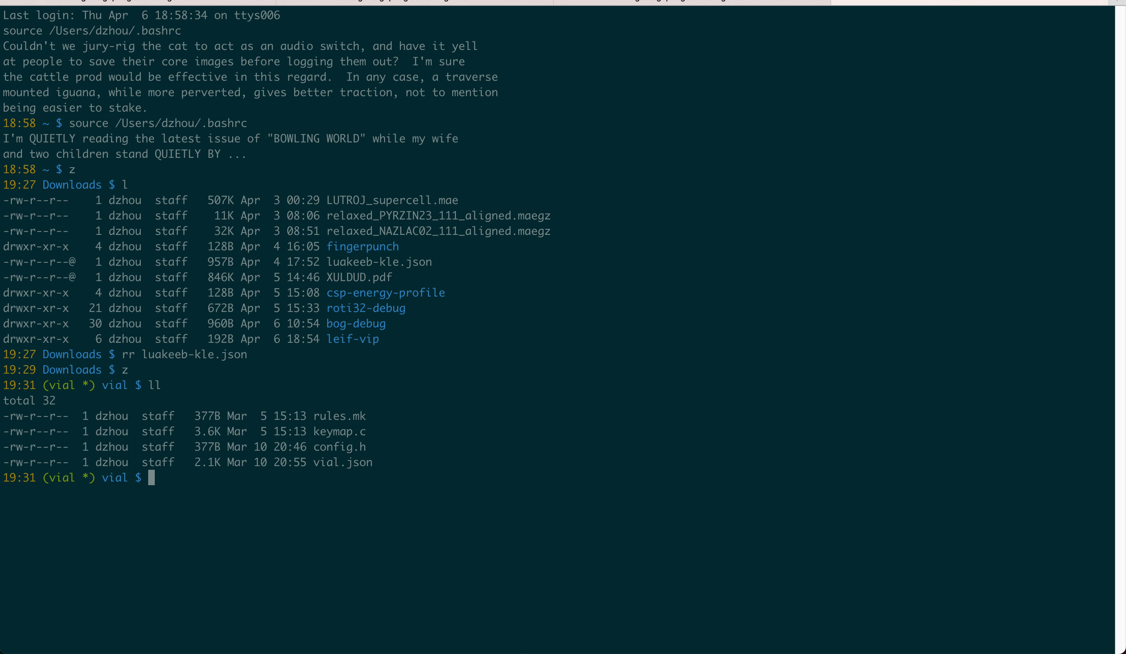
pyautogui.write('..')
pyautogui.press('Return')
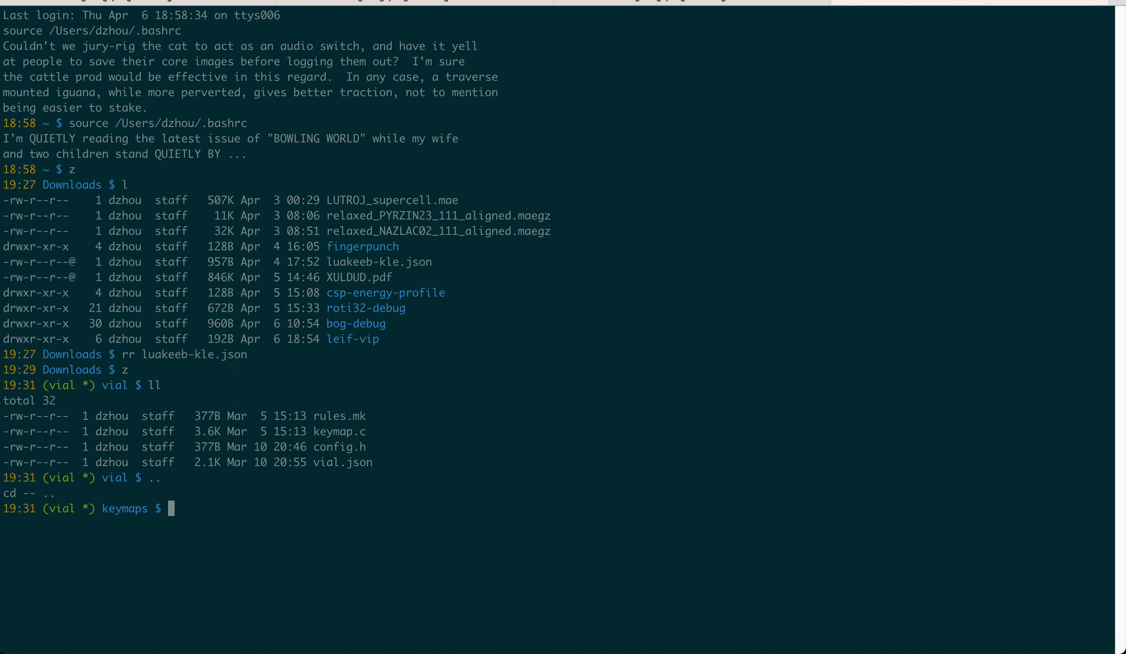
pyautogui.write('..')
pyautogui.press('Return')
pyautogui.write('ll')
pyautogui.press('Return')
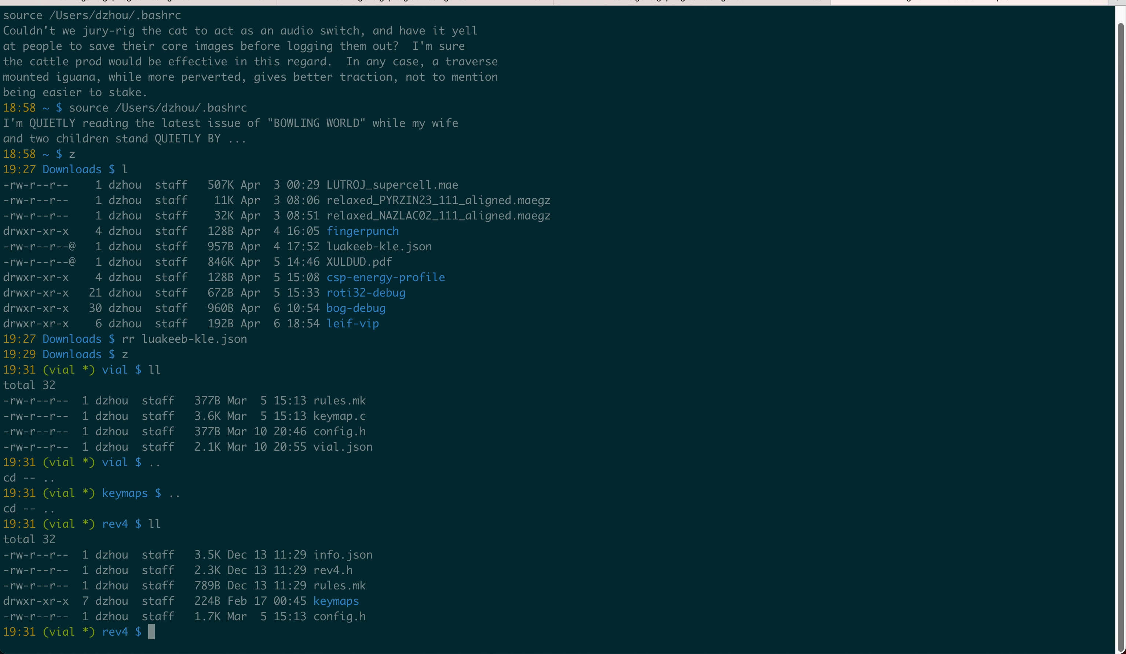
pyautogui.write('p')
pyautogui.press('Return')
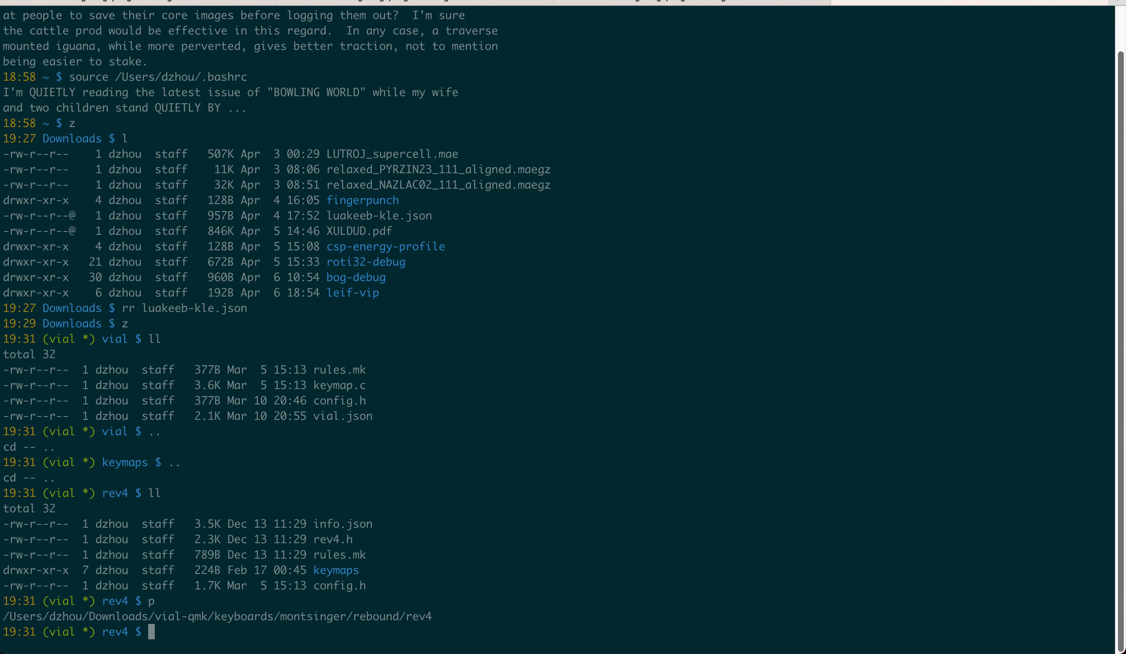
# Jump with z 'luak' to the fingerpunch vial-qmk folder, and list and print it.
pyautogui.write('z')
pyautogui.press('Return')
pyautogui.write('luak')
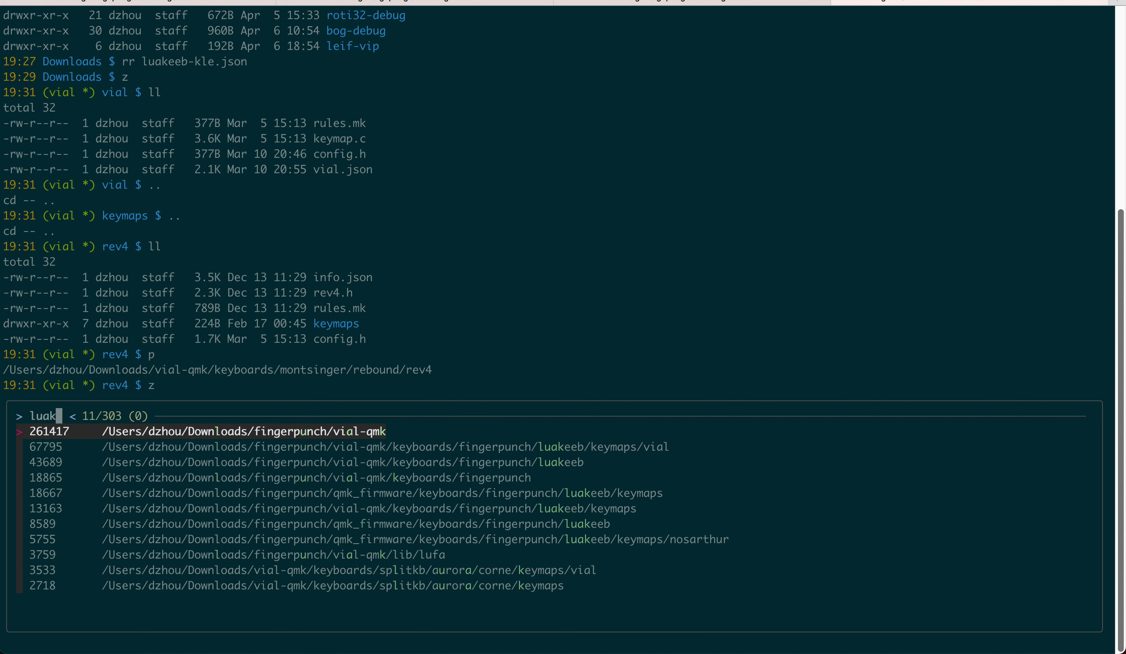
pyautogui.press('Return')
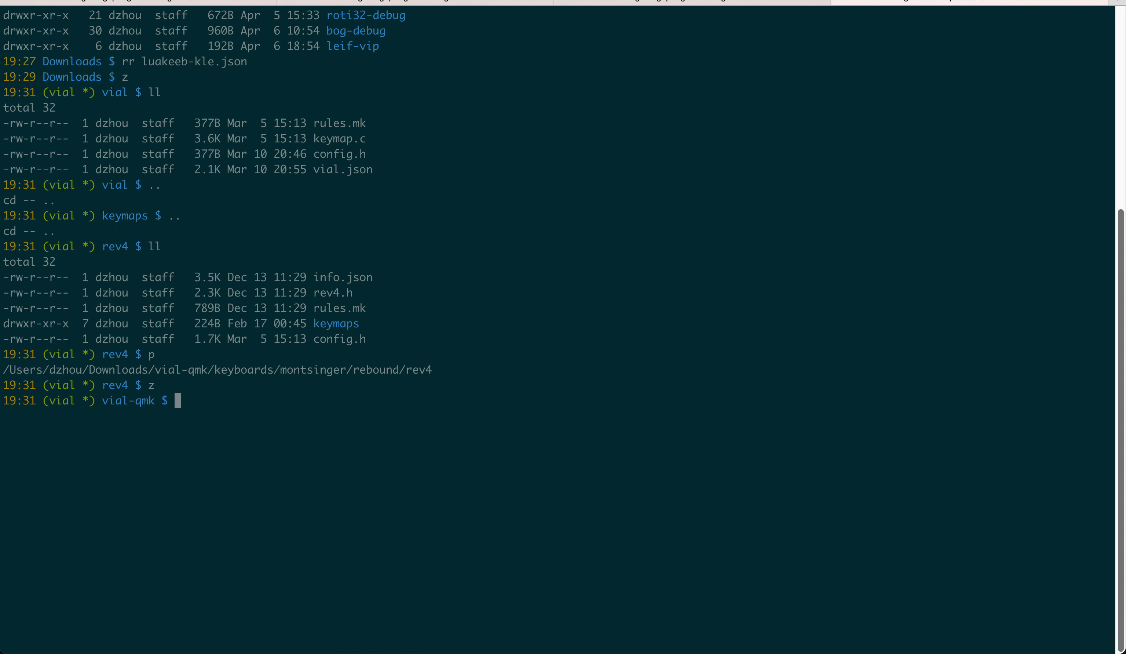
pyautogui.write('ll')
pyautogui.press('Return')
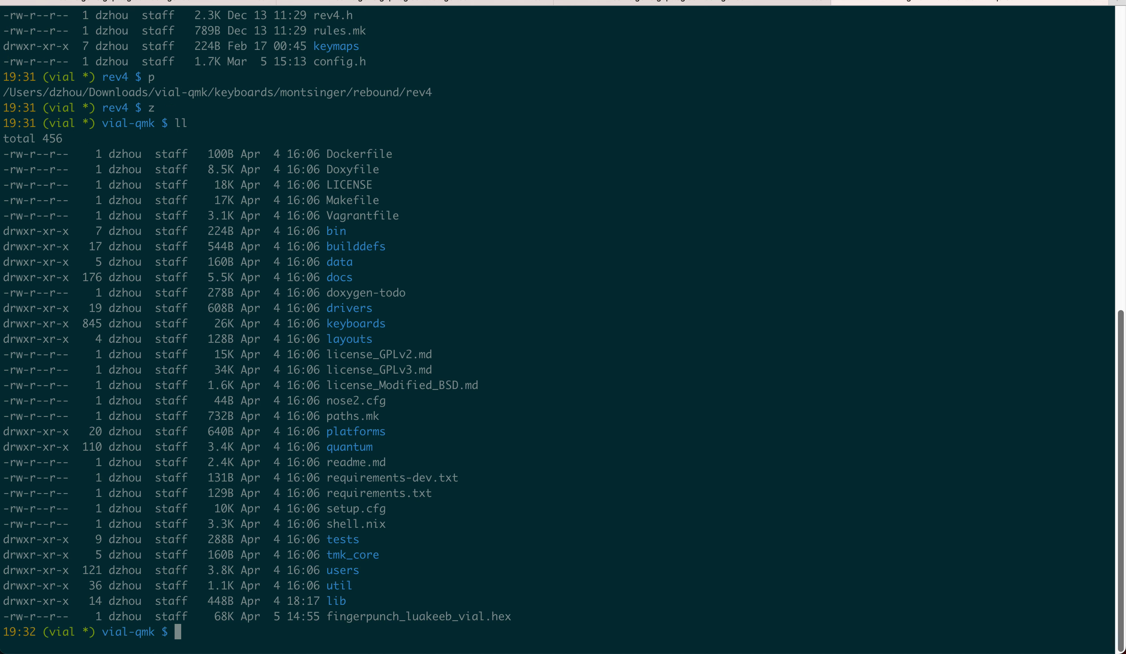
pyautogui.write('p')
pyautogui.press('Return')
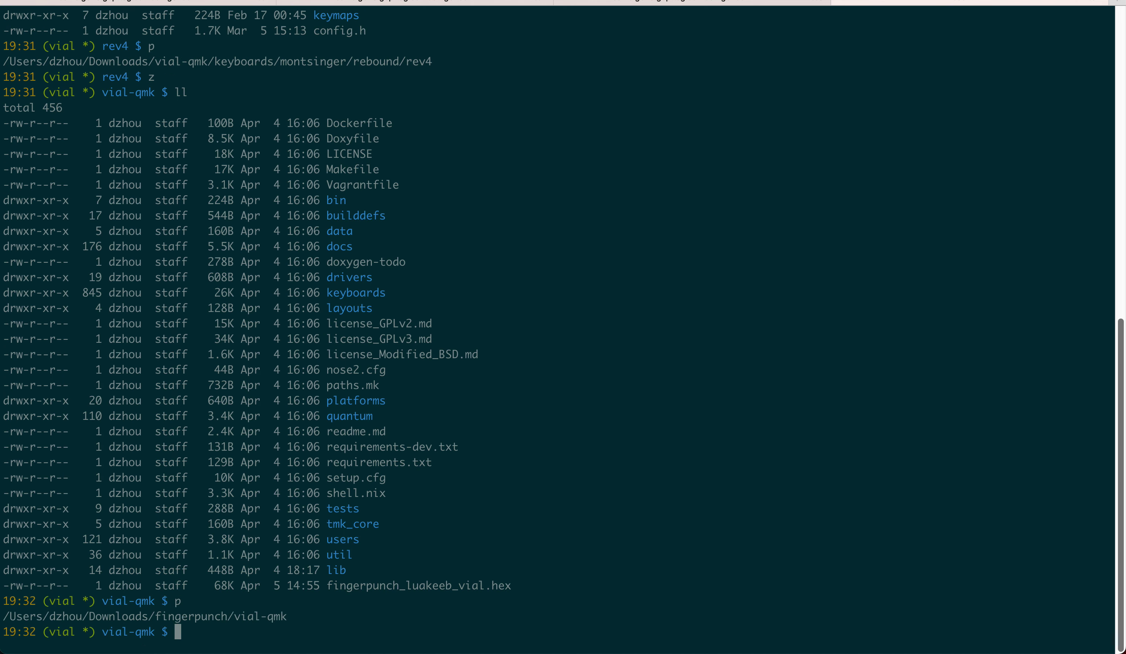
# Reach the luakeeb keyboard folder via z 'luakeeb', then list and print its path.
pyautogui.write('z')
pyautogui.press('Return')
pyautogui.write('luakeeb')
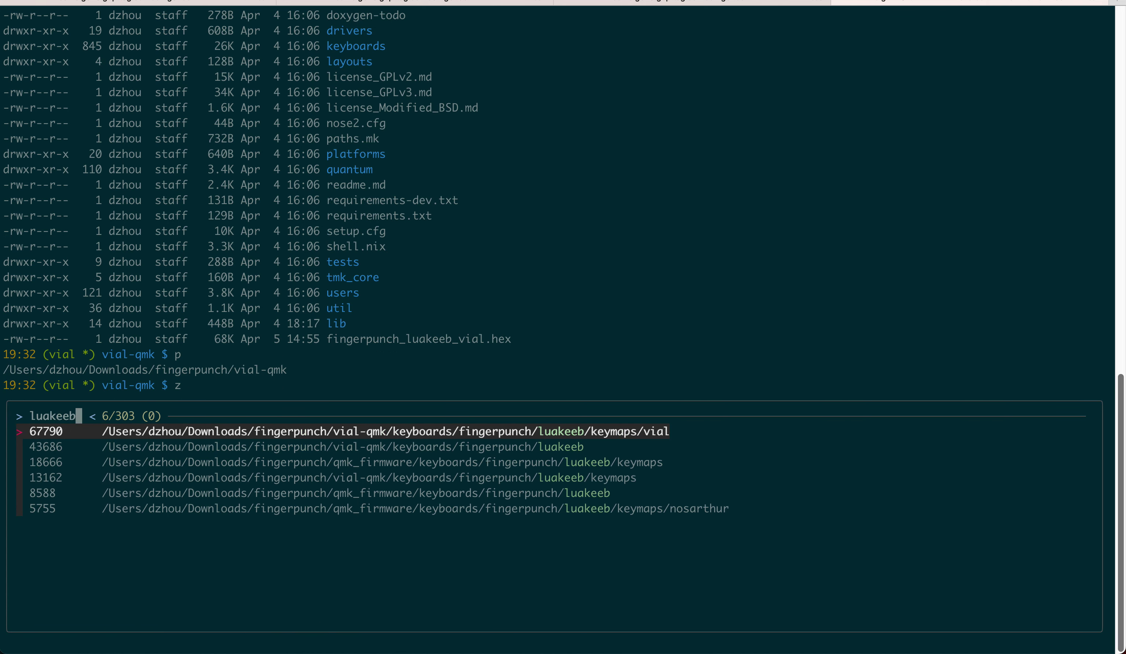
pyautogui.press('Return')
pyautogui.write('..')
pyautogui.press('Return')
pyautogui.write('..')
pyautogui.press('Return')
pyautogui.write('ll')
pyautogui.press('Return')
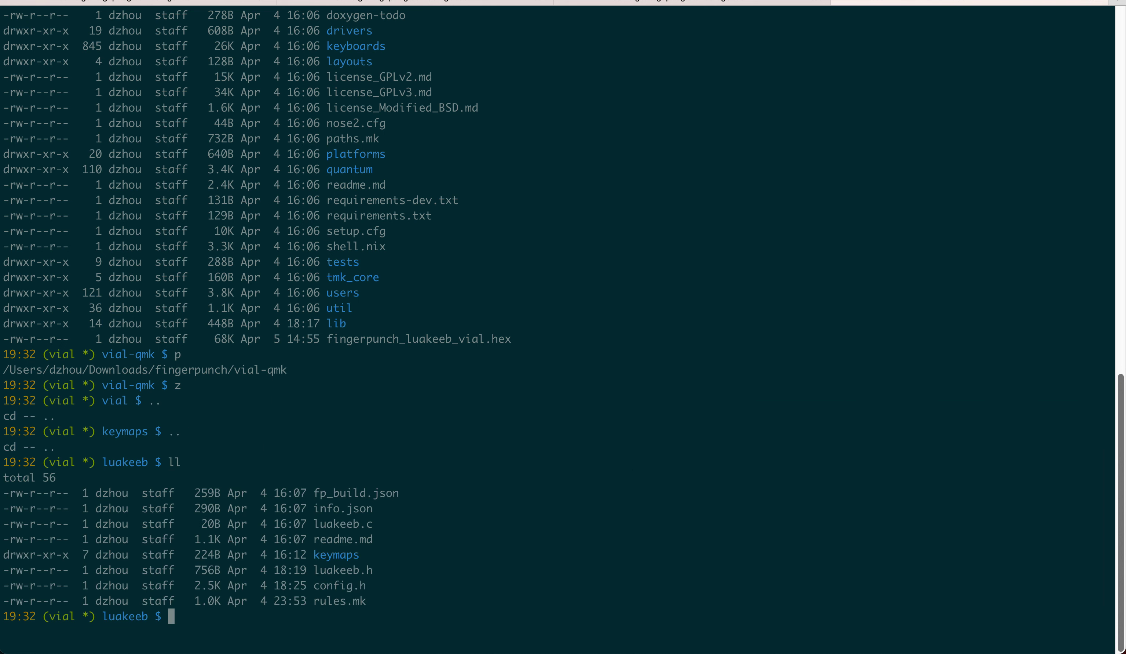
pyautogui.write('p')
pyautogui.press('Return')
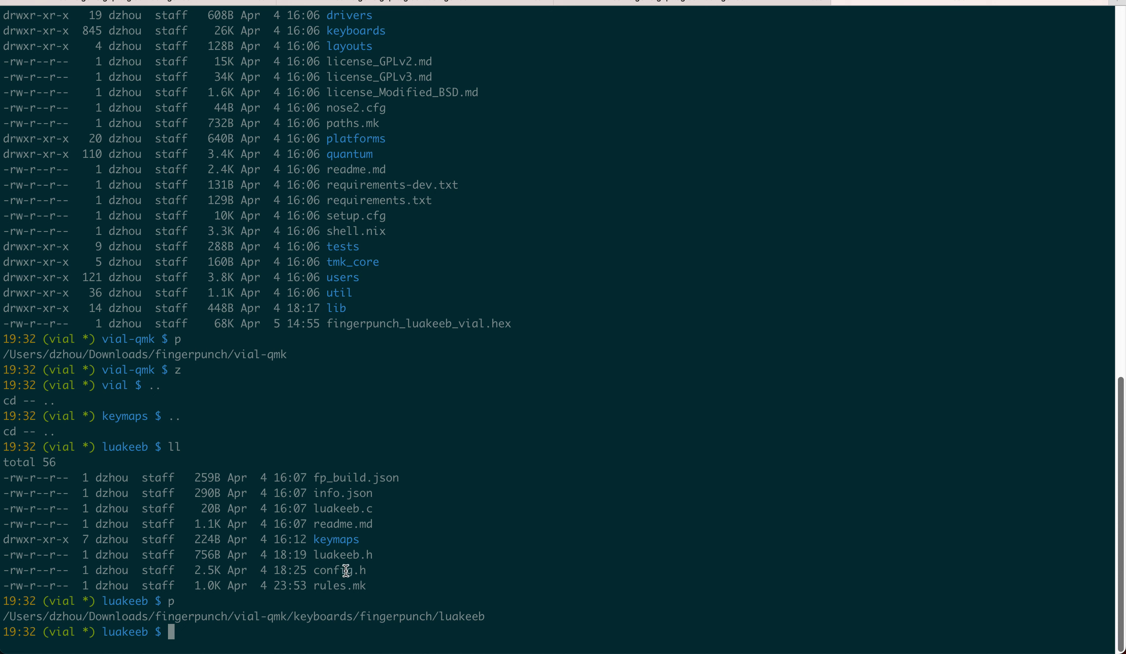
# Open luakeeb.c in Vim with v, then quit back to the shell.
pyautogui.doubleClick(342, 570)
pyautogui.doubleClick(366, 554)
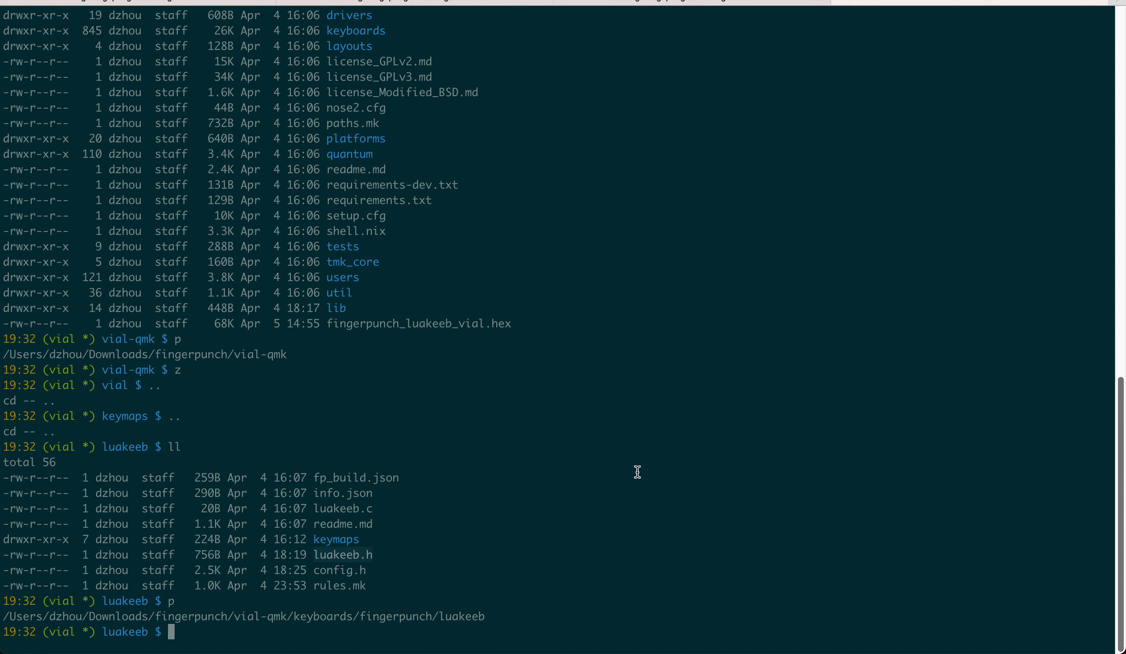
pyautogui.write('v')
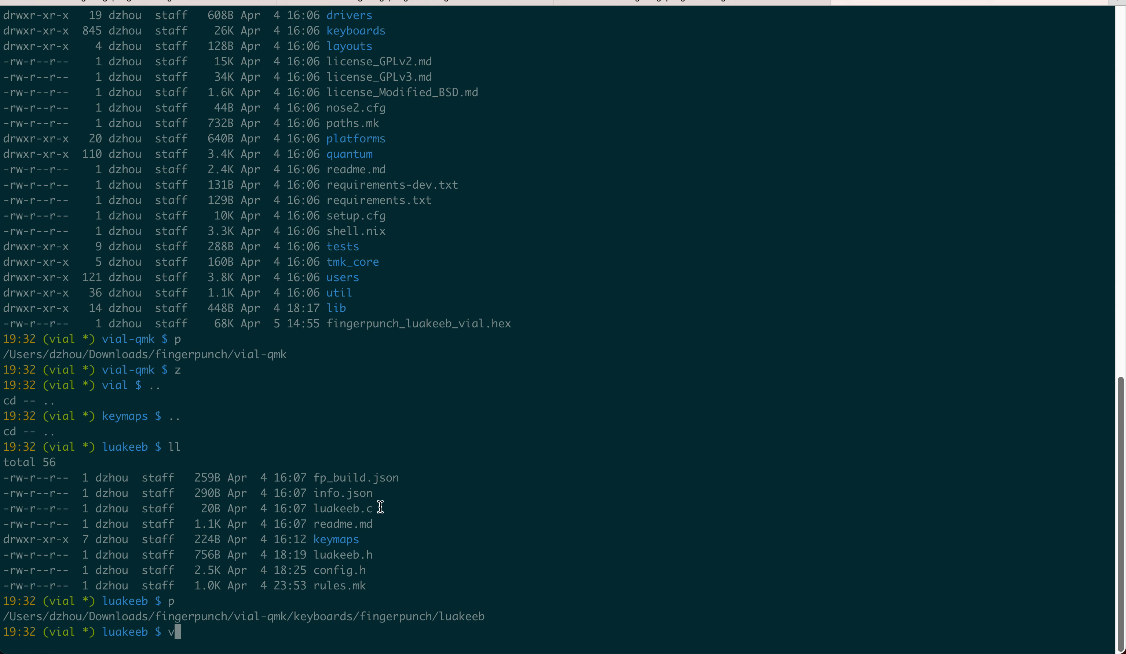
pyautogui.doubleClick(366, 509)
pyautogui.press('super+c')
pyautogui.press('super+v')
pyautogui.press('Return')
pyautogui.write(':q')
pyautogui.press('Return')
# Open luakeeb.h in Vim by editing the previous luakeeb.c command.
pyautogui.write('v')
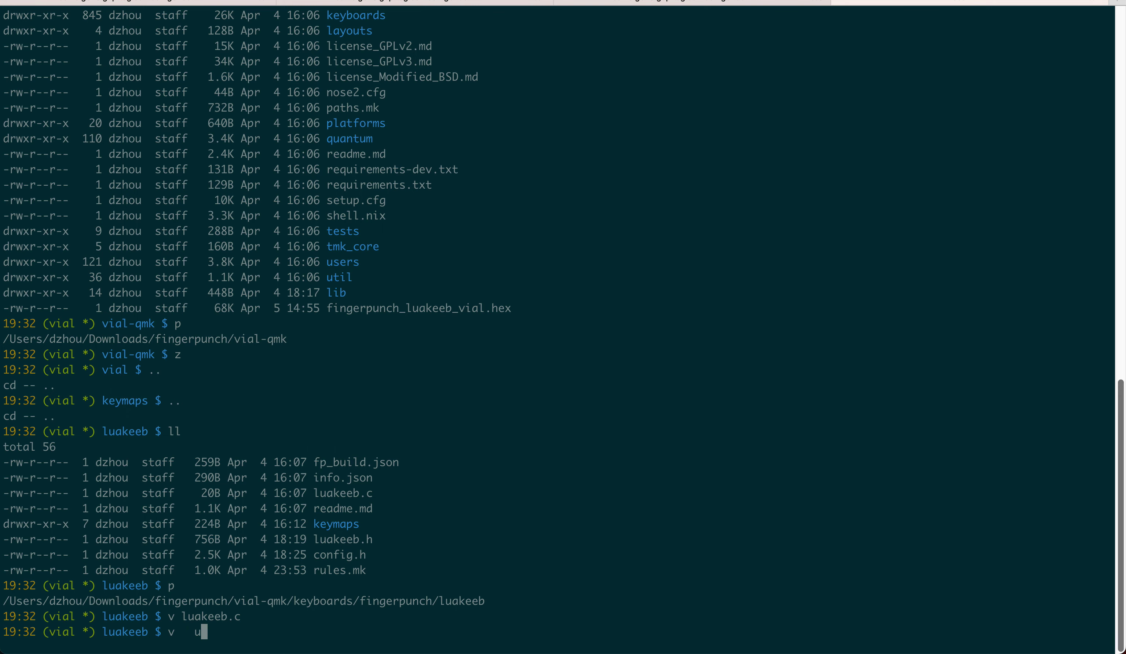
pyautogui.press('BackSpace')
pyautogui.press('Right')
pyautogui.press('BackSpace')
pyautogui.write('h')
pyautogui.press('Return')
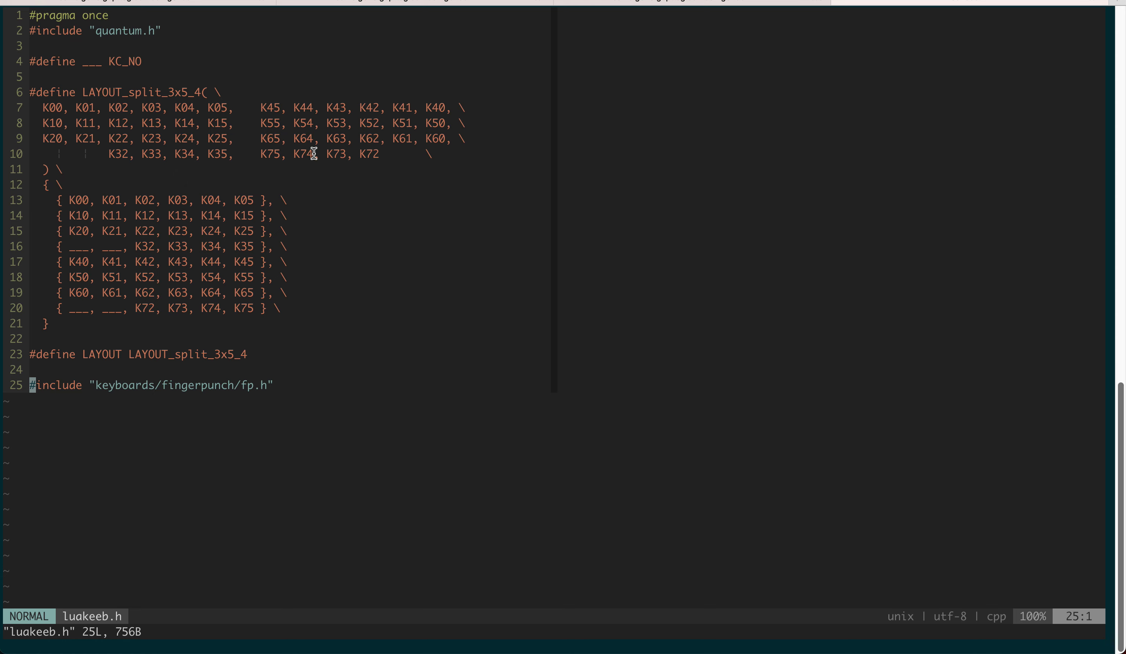
# Switch from Vim back to keyboard-layout-editor.com in Chrome.
pyautogui.press('super+Tab')
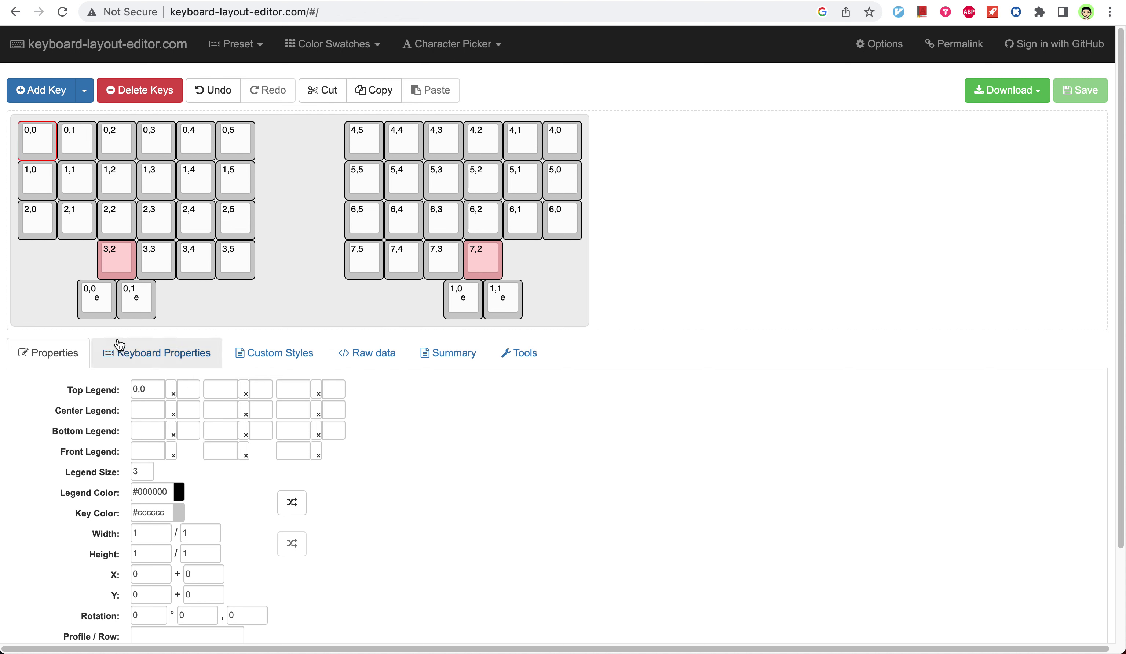
# Select the left encoder key 0,0 and inspect its center legend 'e'.
pyautogui.click(103, 314)
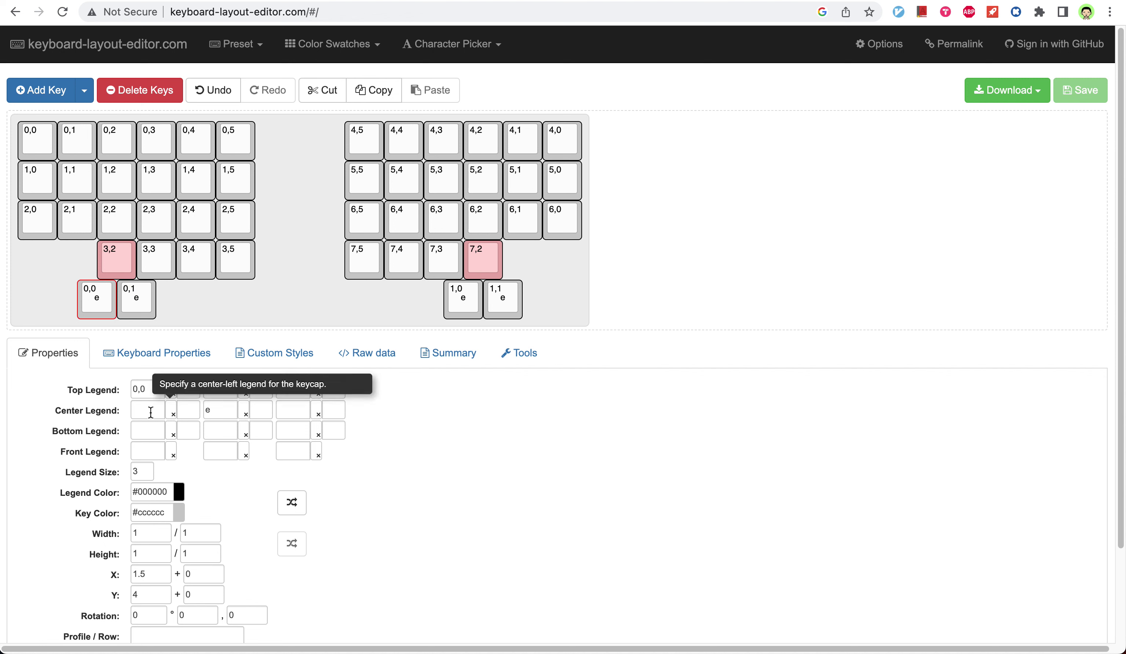
pyautogui.click(214, 410)
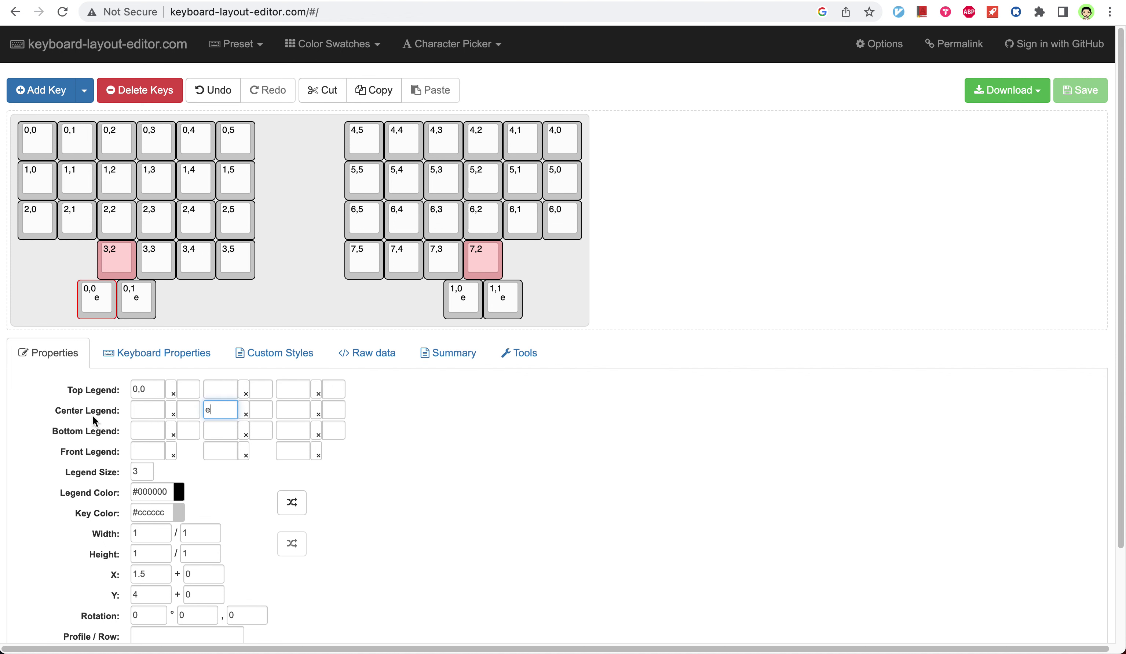
pyautogui.click(580, 479)
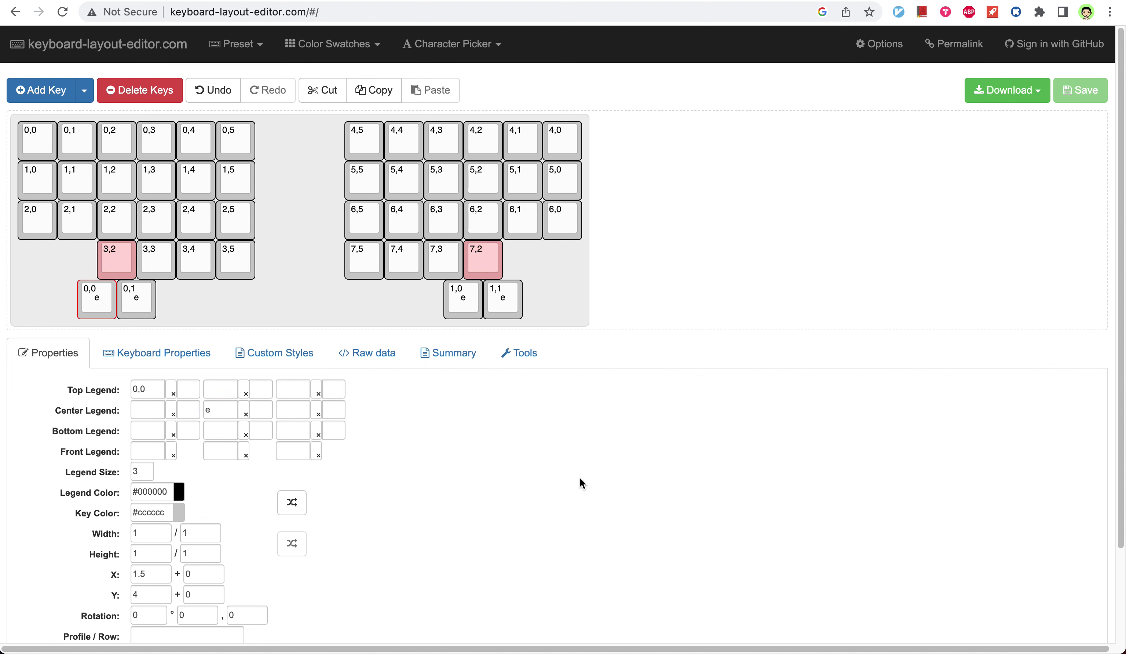
# Show and scroll the layout's raw JSON data, then return to the terminal.
pyautogui.click(350, 354)
pyautogui.scroll(-3, 480, 481)
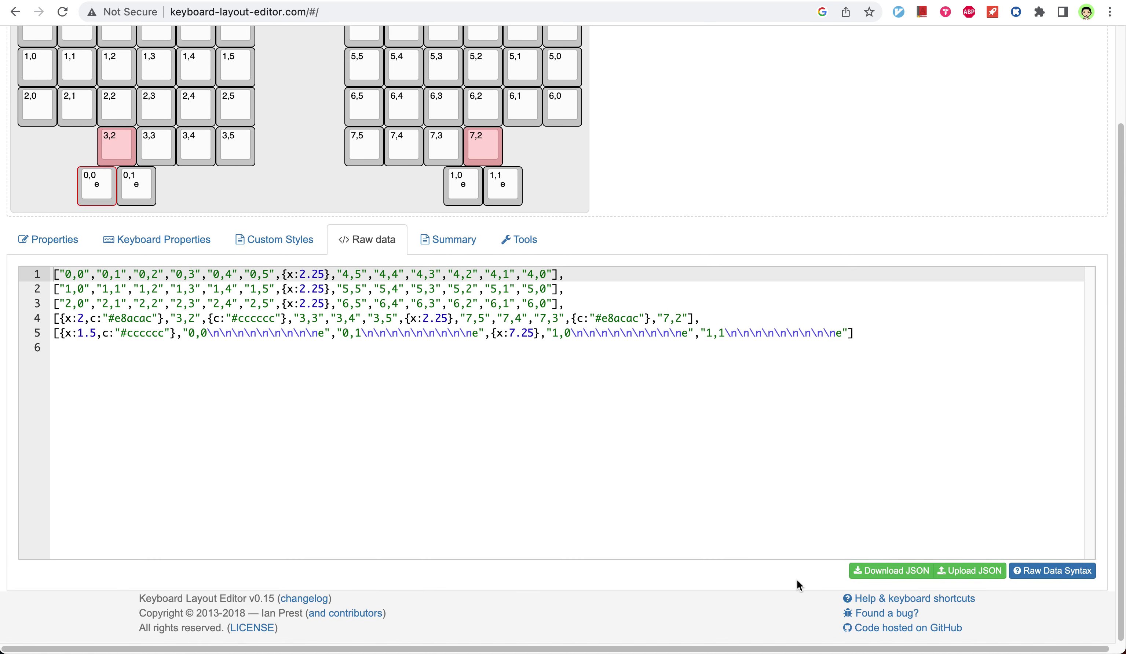
pyautogui.press('super+Tab')
# Quit luakeeb.h and open ~/Downloads/luakeeb-kle.json in Vim using Tab completion.
pyautogui.write(':q')
pyautogui.press('Return')
pyautogui.write('v ')
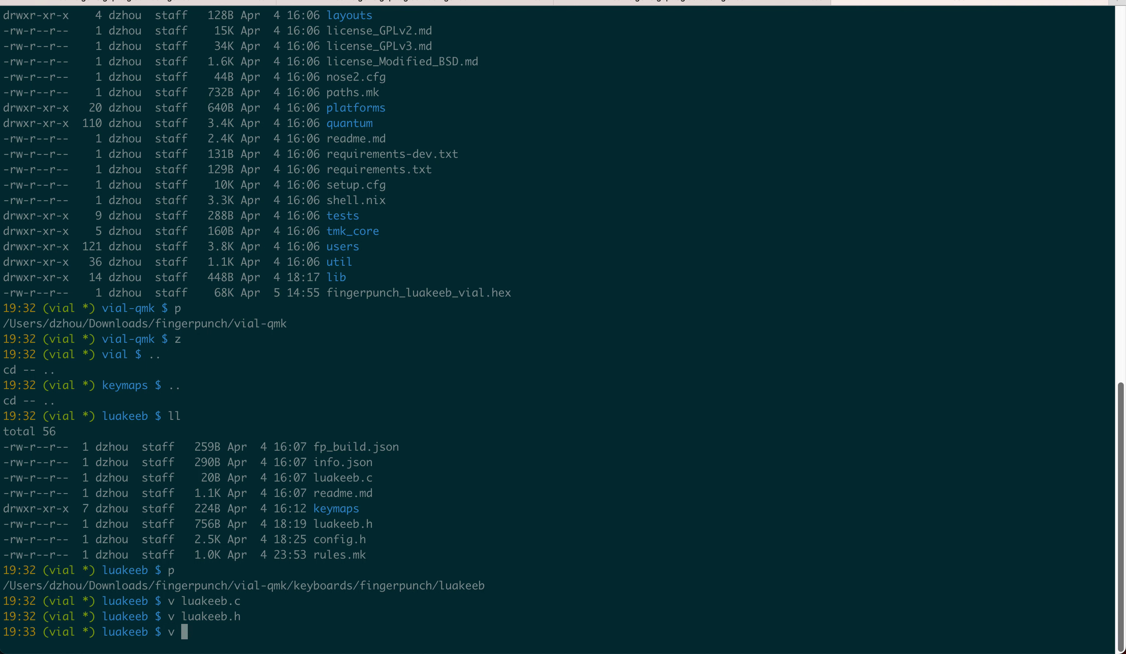
pyautogui.write('~/Down')
pyautogui.press('Tab')
pyautogui.write('lu')
pyautogui.press('Tab')
pyautogui.write('a')
pyautogui.press('Tab')
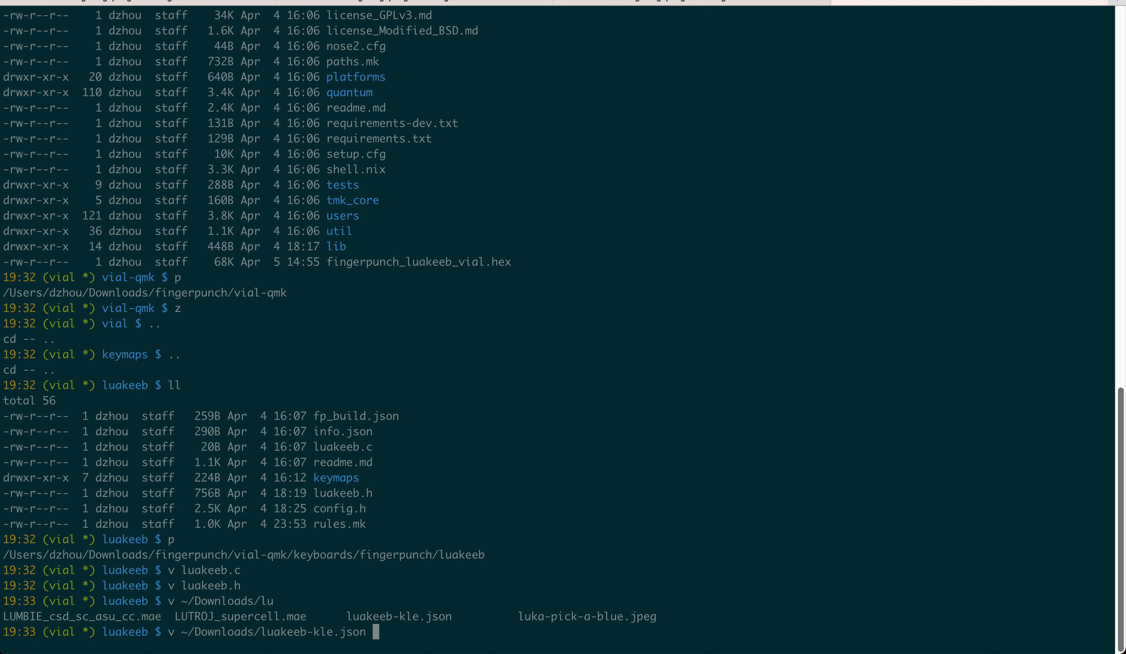
pyautogui.press('Return')
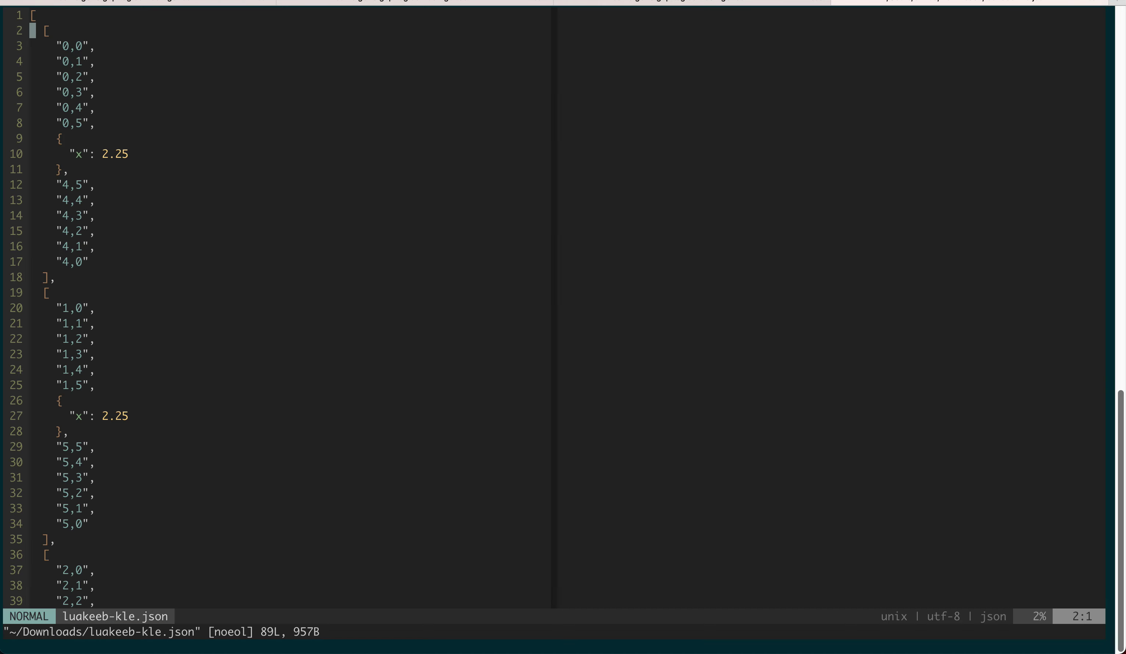
pyautogui.press('j')
pyautogui.press('j')
pyautogui.press('j')
pyautogui.press('j')
pyautogui.press('j')
pyautogui.press('j')
pyautogui.press('j')
pyautogui.press('j')
pyautogui.press('j')
pyautogui.press('j')
# Glance at KLE raw data, split Vim vertically, and begin typing :e keymaps/vial/.
pyautogui.press('super+Tab')
pyautogui.press('super+Tab')
pyautogui.hotkey('ctrl', 'w')
pyautogui.write('v')
pyautogui.write(':e ')
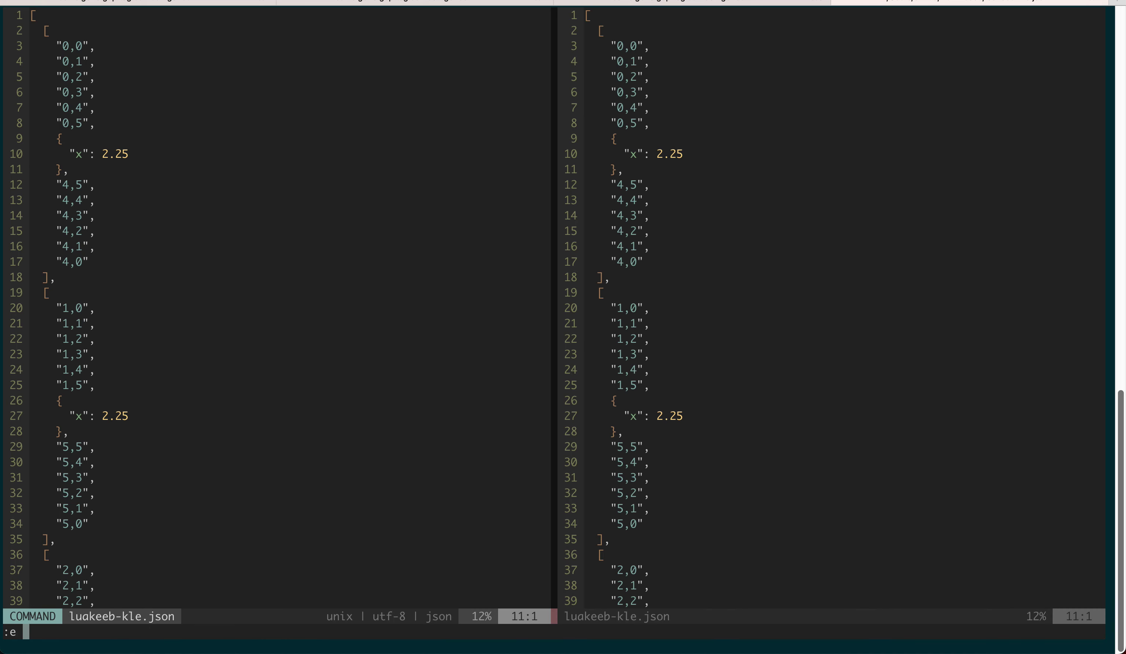
pyautogui.write('keymaps/vial/')
# Open keymaps/vial/vial.json and delete its "lighting": "none" line, saving the file.
pyautogui.write('vial.json')
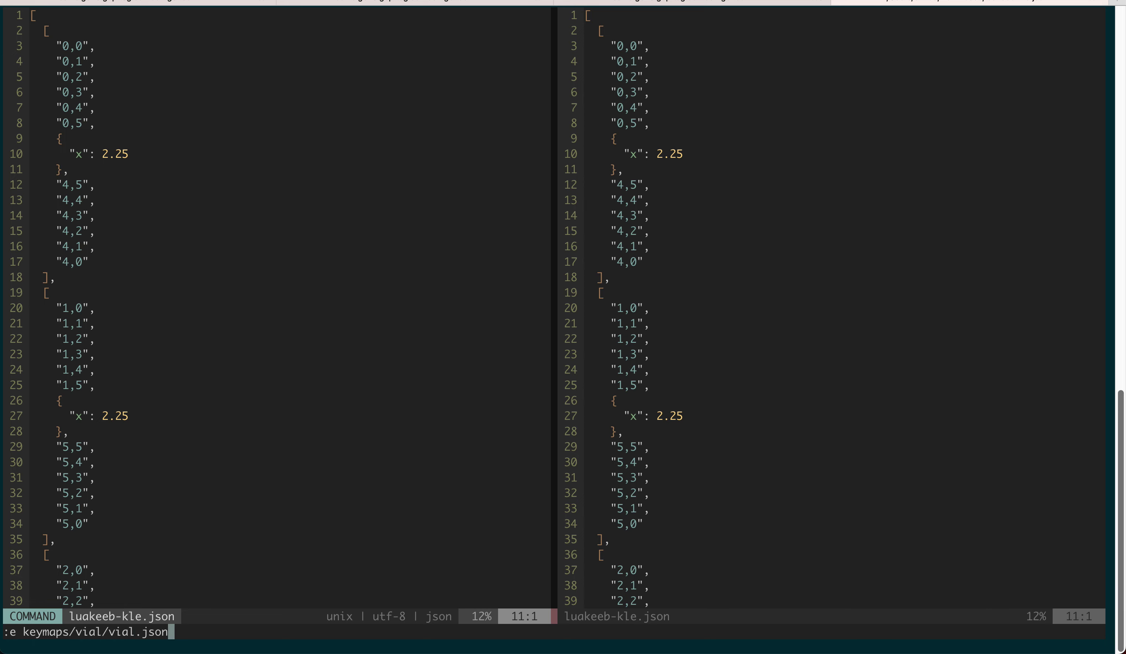
pyautogui.press('Return')
pyautogui.press('k')
pyautogui.press('k')
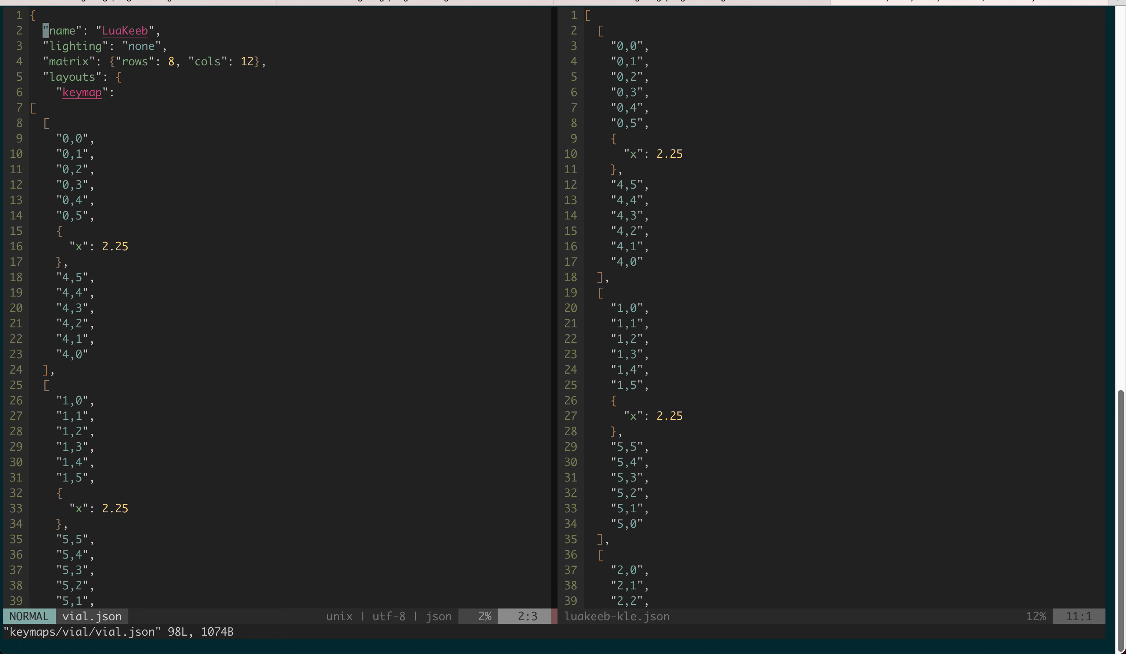
pyautogui.press('j')
pyautogui.press('d')
pyautogui.press('d')
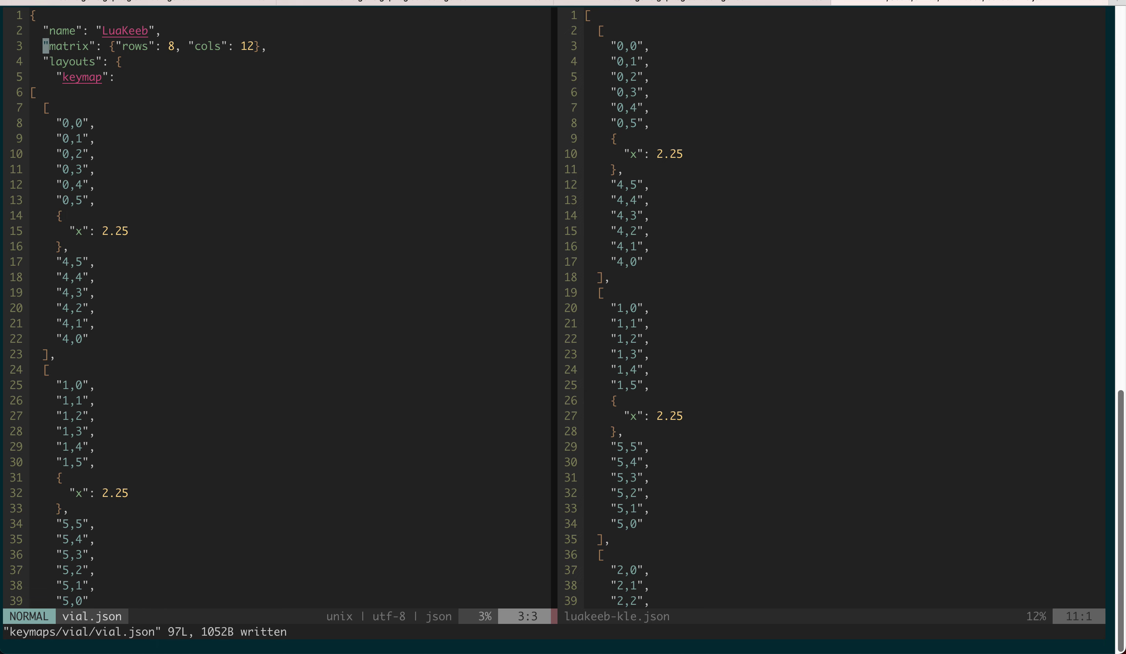
# Compare vial.json against the luakeeb-kle.json pane and select the matrix line.
pyautogui.press('j')
pyautogui.press('j')
pyautogui.press('l')
pyautogui.press('l')
pyautogui.press('l')
pyautogui.press('l')
pyautogui.press('l')
pyautogui.press('l')
pyautogui.hotkey('ctrl', 'w')
pyautogui.press('w')
pyautogui.hotkey('ctrl', 'w')
pyautogui.press('w')
pyautogui.press('k')
pyautogui.press('k')
pyautogui.hotkey('shift', 'v')
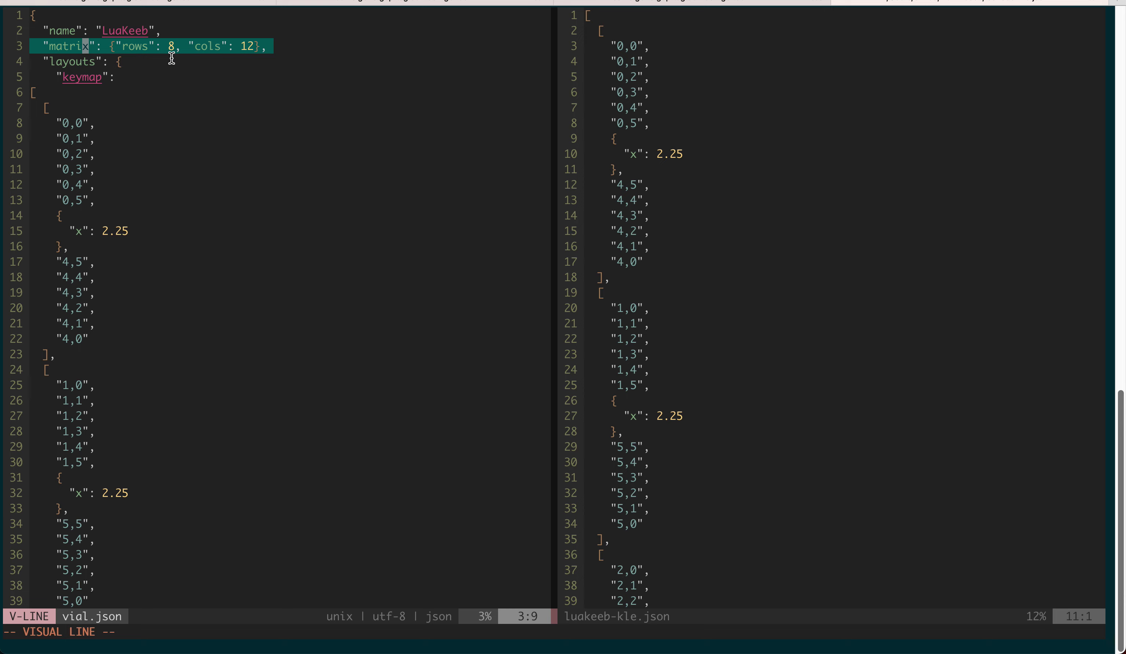
# Check the layout in Keyboard Layout Editor, then drop the matrix line selection.
pyautogui.press('super+Tab')
pyautogui.scroll(3, 723, 193)
pyautogui.scroll(1, 732, 193)
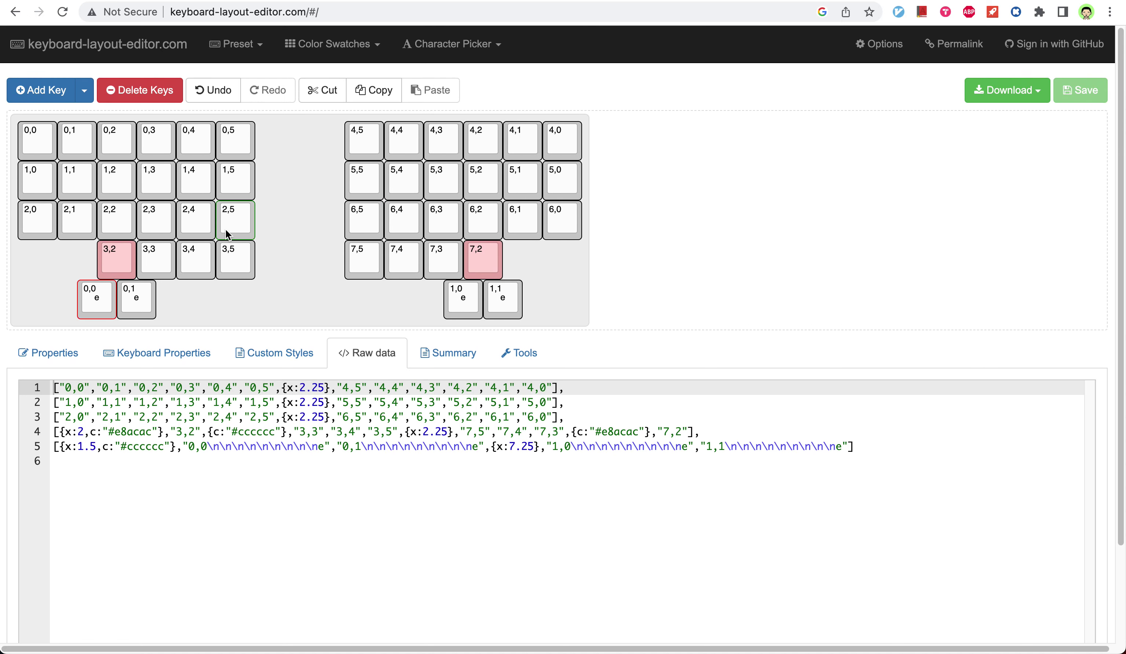
pyautogui.press('super+Tab')
pyautogui.press('v')
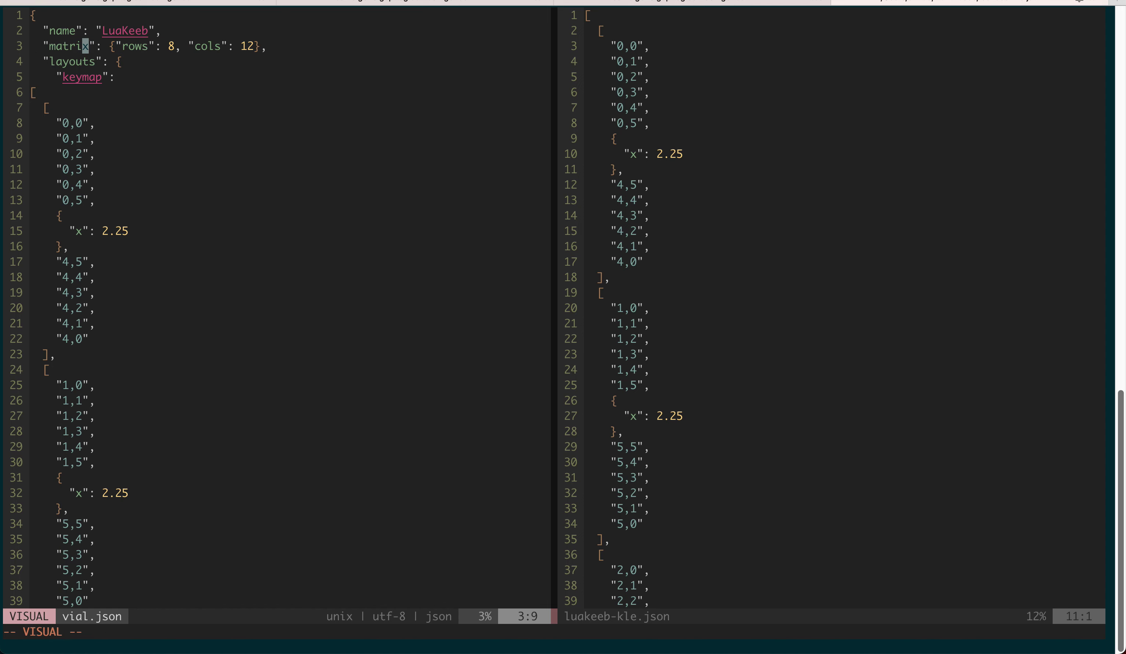
pyautogui.press('Escape')
# Split the vial.json pane, close the extra split, and cancel the pending command.
pyautogui.write(':vsplit')
pyautogui.press('Return')
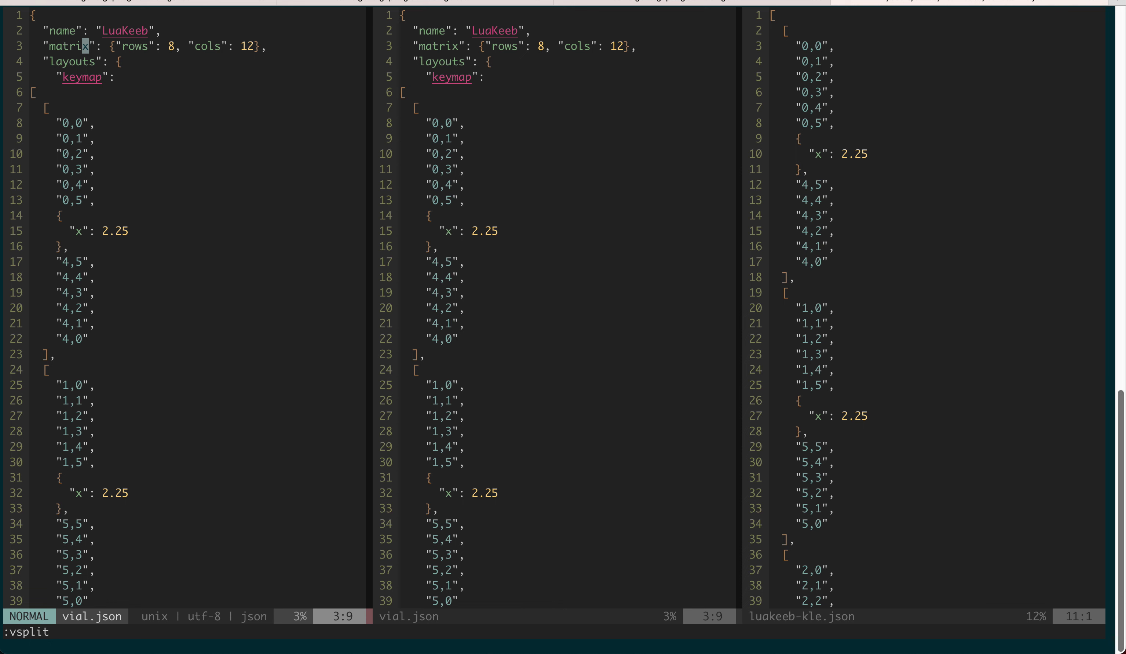
pyautogui.write(':q')
pyautogui.press('Return')
pyautogui.write('l')
pyautogui.write(':e')
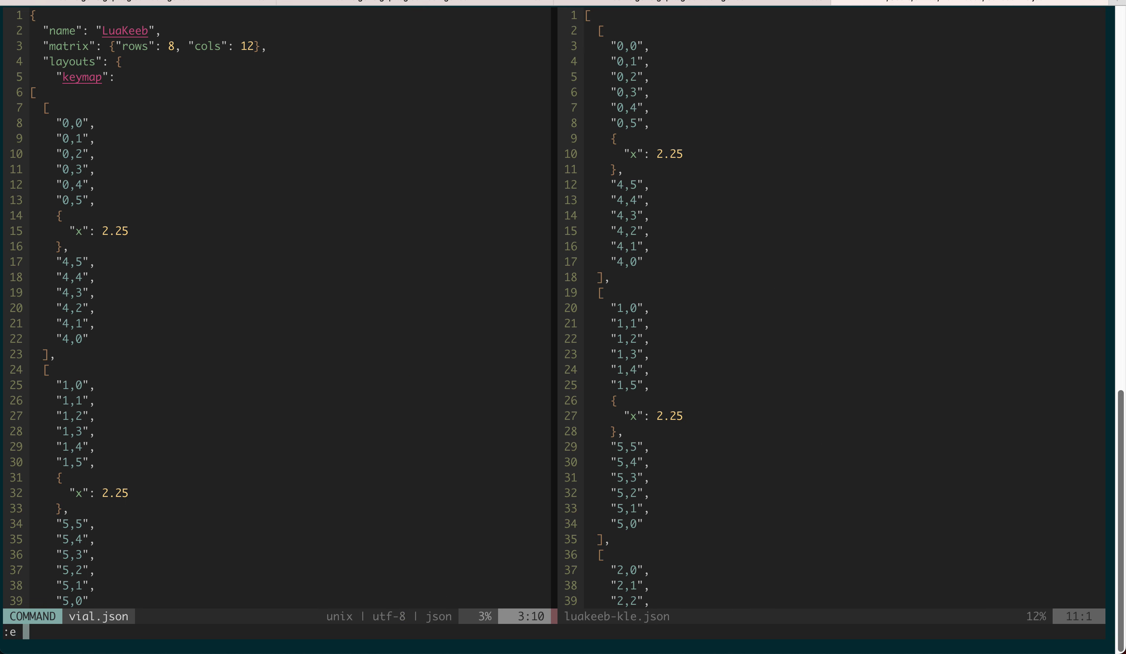
pyautogui.press('BackSpace')
pyautogui.press('BackSpace')
# Leave Vim, list the luakeeb folder, and review config.h's 8-row, 12-column matrix.
pyautogui.write(':qa')
pyautogui.press('Return')
pyautogui.write('ll')
pyautogui.press('Return')
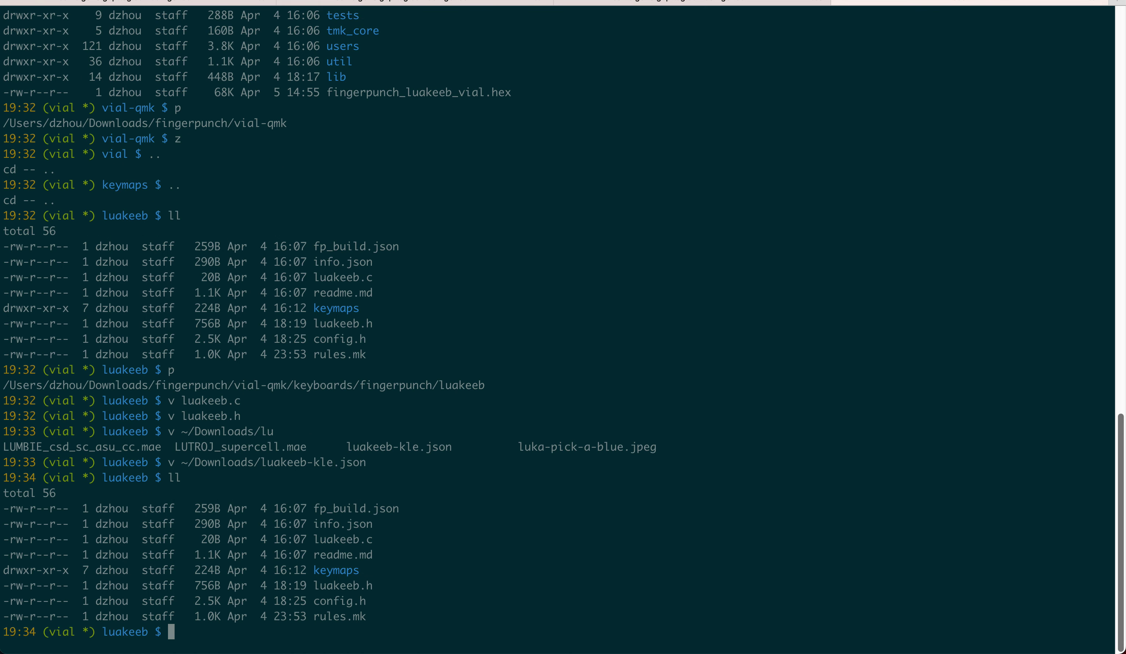
pyautogui.write('v conf')
pyautogui.press('Tab')
pyautogui.press('Return')
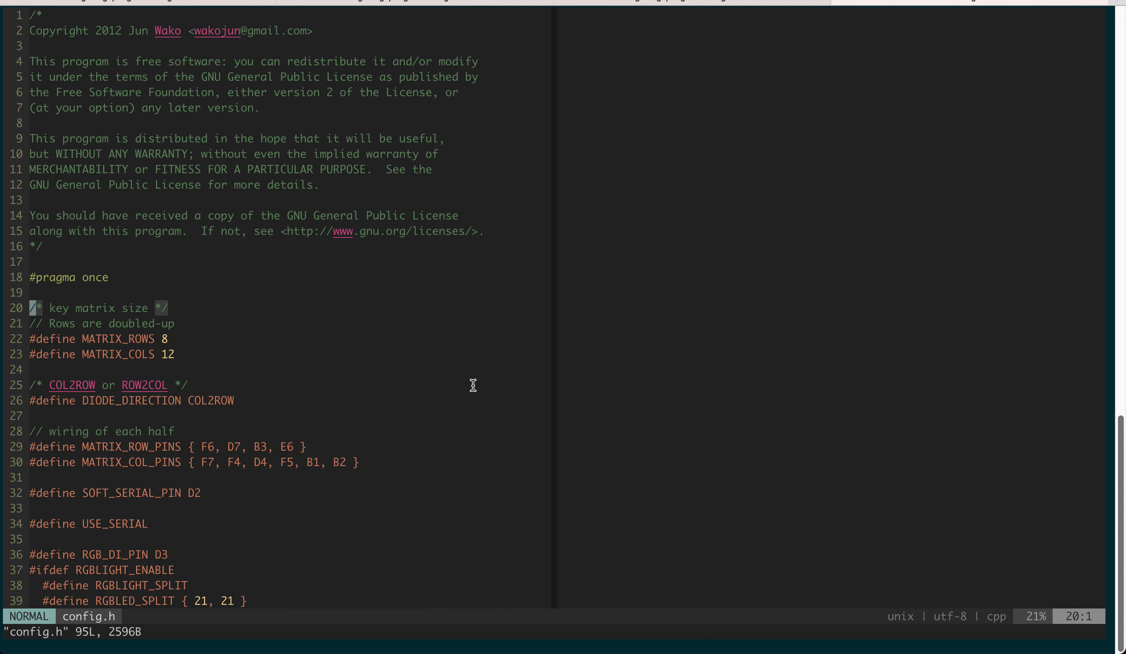
pyautogui.write(':q')
pyautogui.press('Return')
# Reopen keymaps/vial/vial.json at line 14, then show the 'Generate vial.json' slide in Chrome.
pyautogui.write('v ')
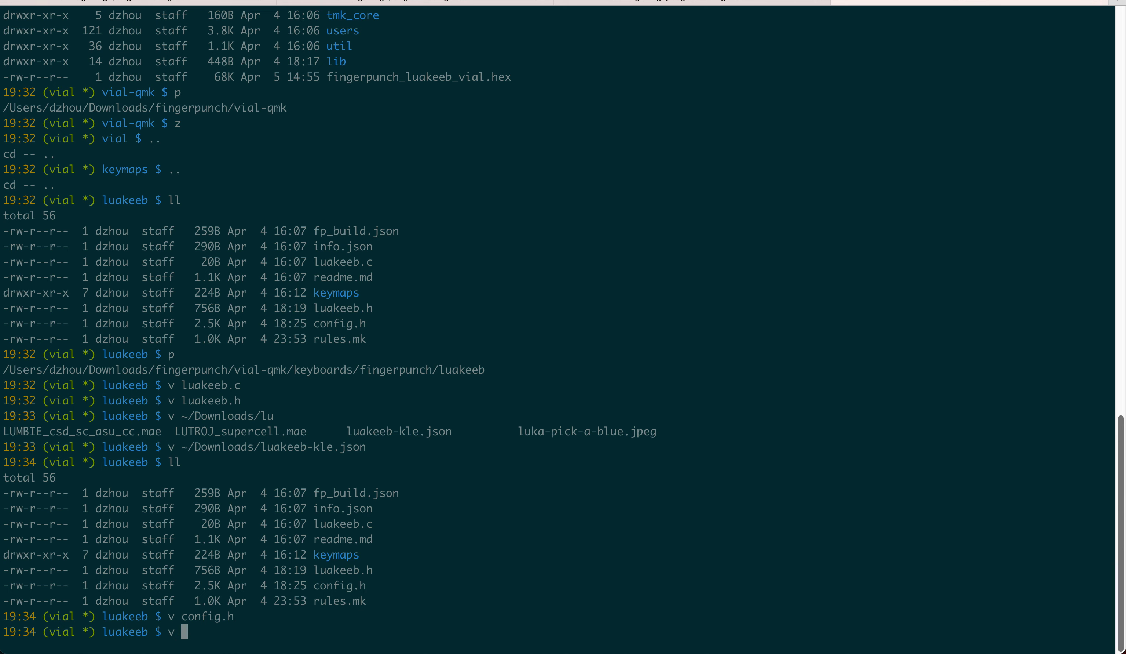
pyautogui.write('ke')
pyautogui.press('Tab')
pyautogui.write('vial/vial')
pyautogui.press('Tab')
pyautogui.press('Return')
pyautogui.click(32, 215)
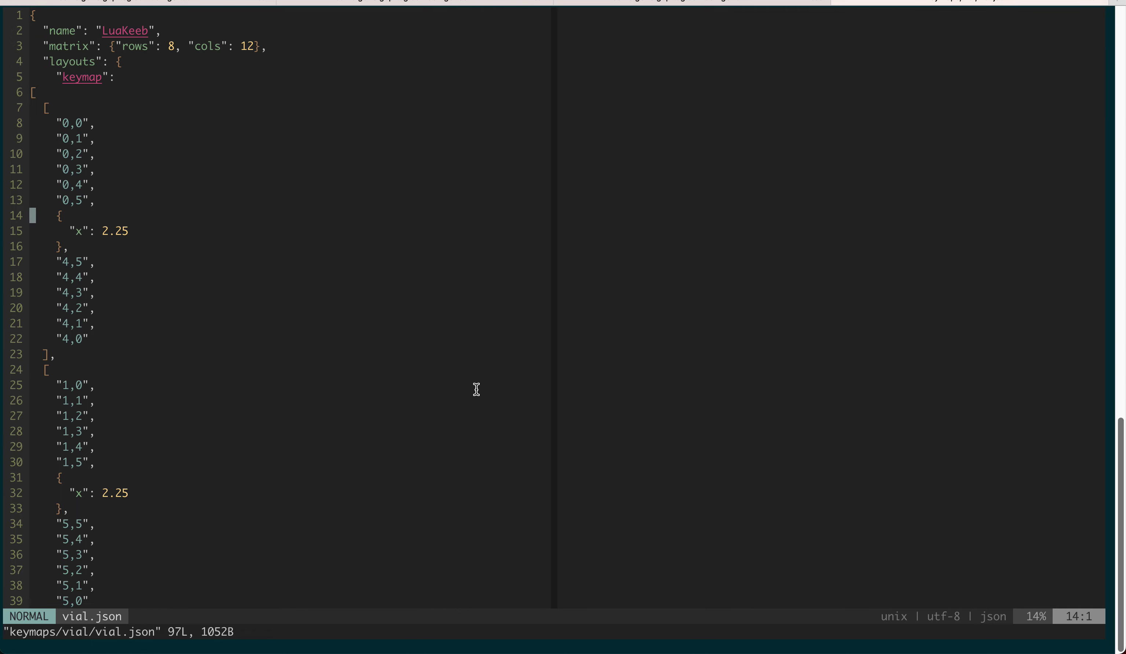
pyautogui.press('super+Tab')
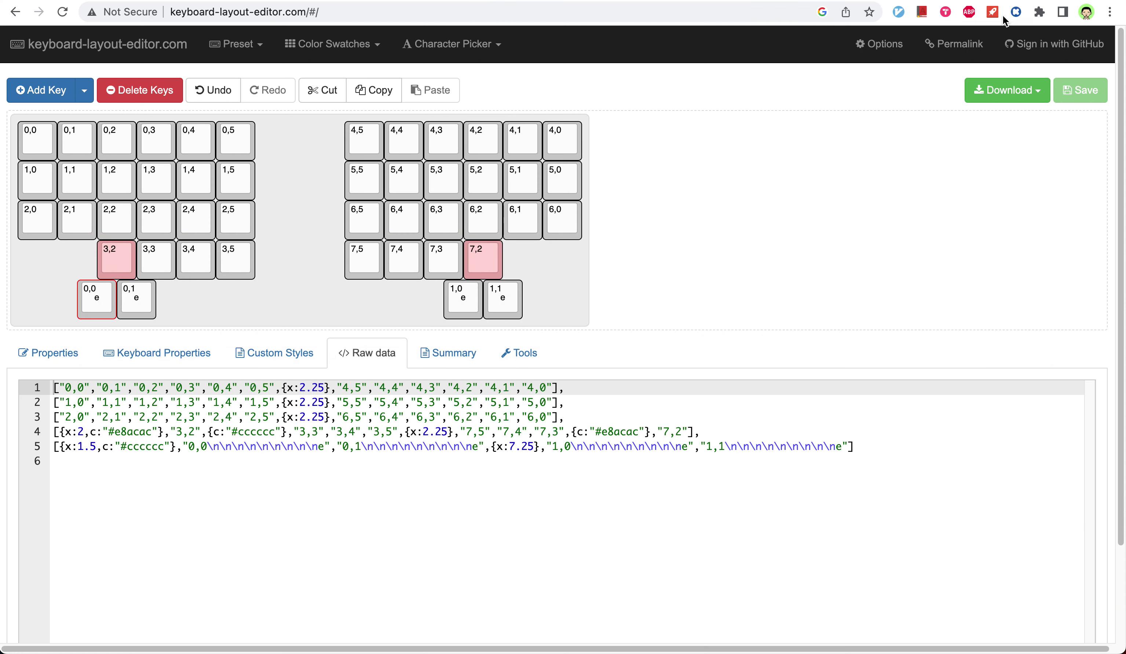
pyautogui.click(994, 1)
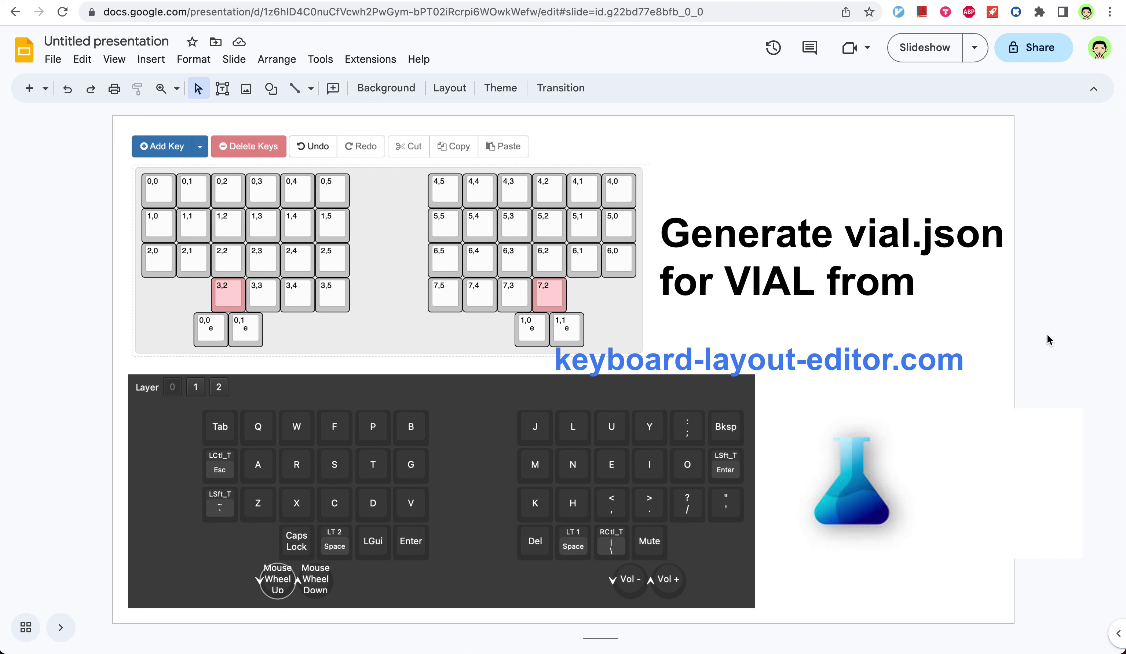